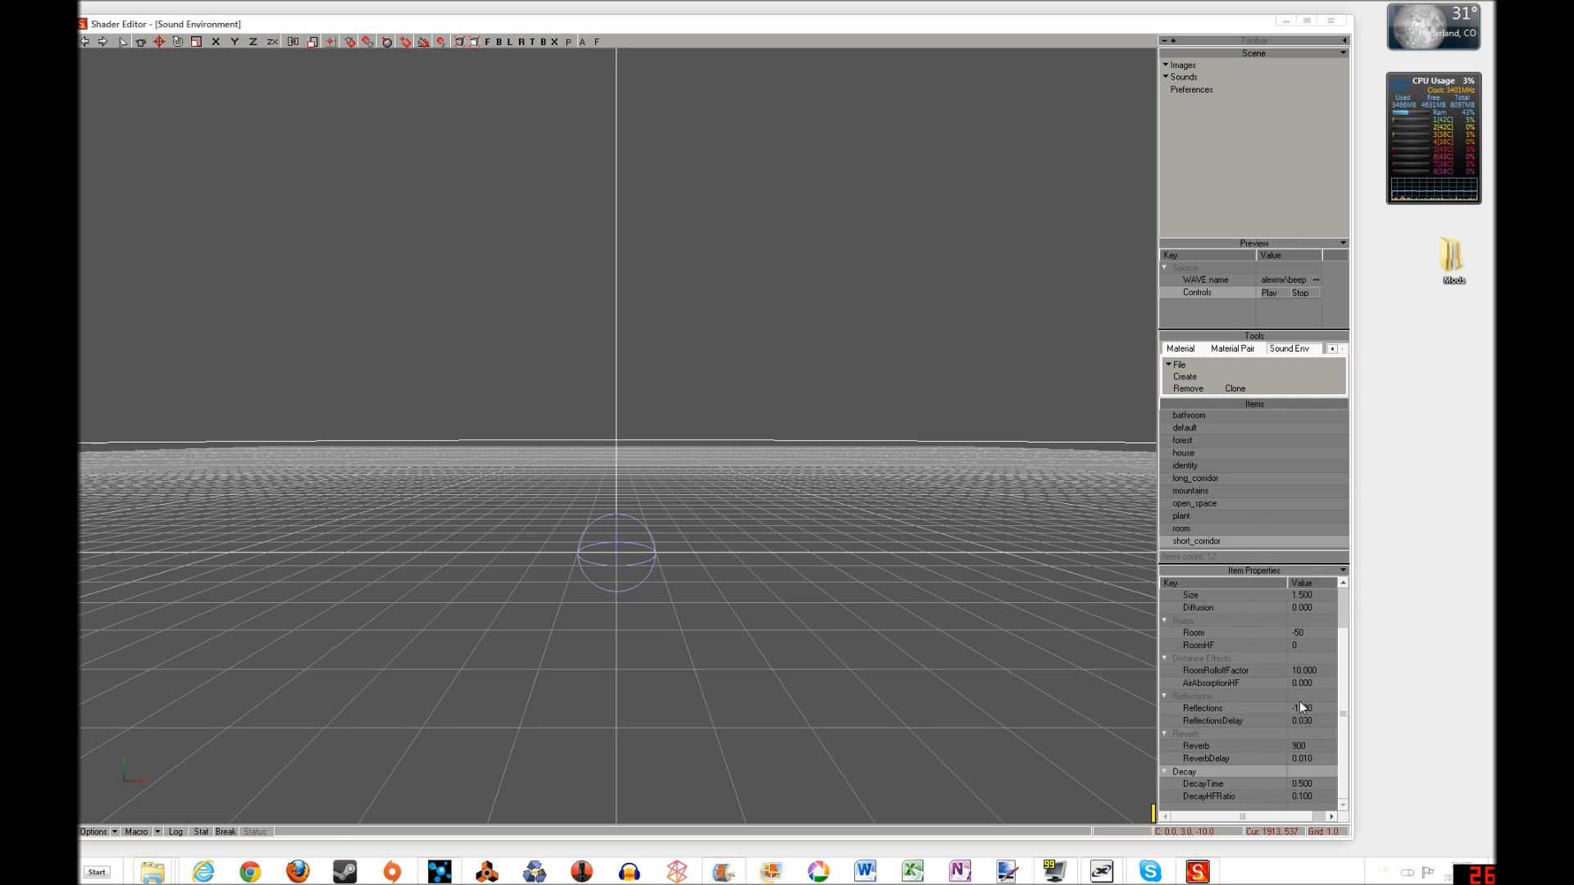
Examine the short_corridor sound environment's properties, from its preset and size through room, reflections, reverb and decay values
scroll(1312, 728, "up", 2)
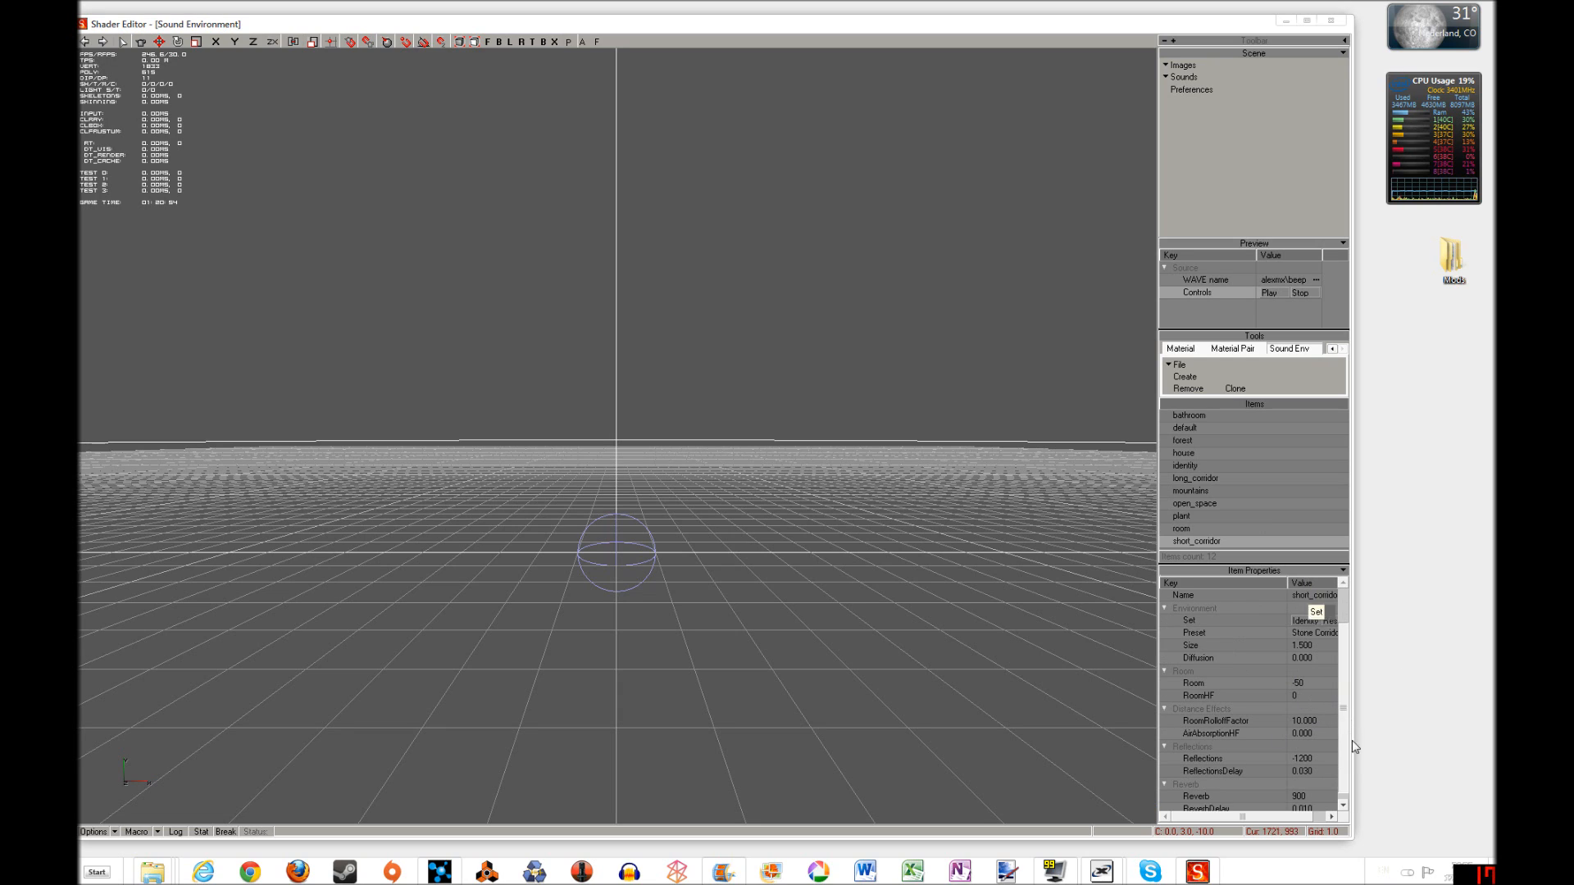
scroll(1313, 753, "down", 2)
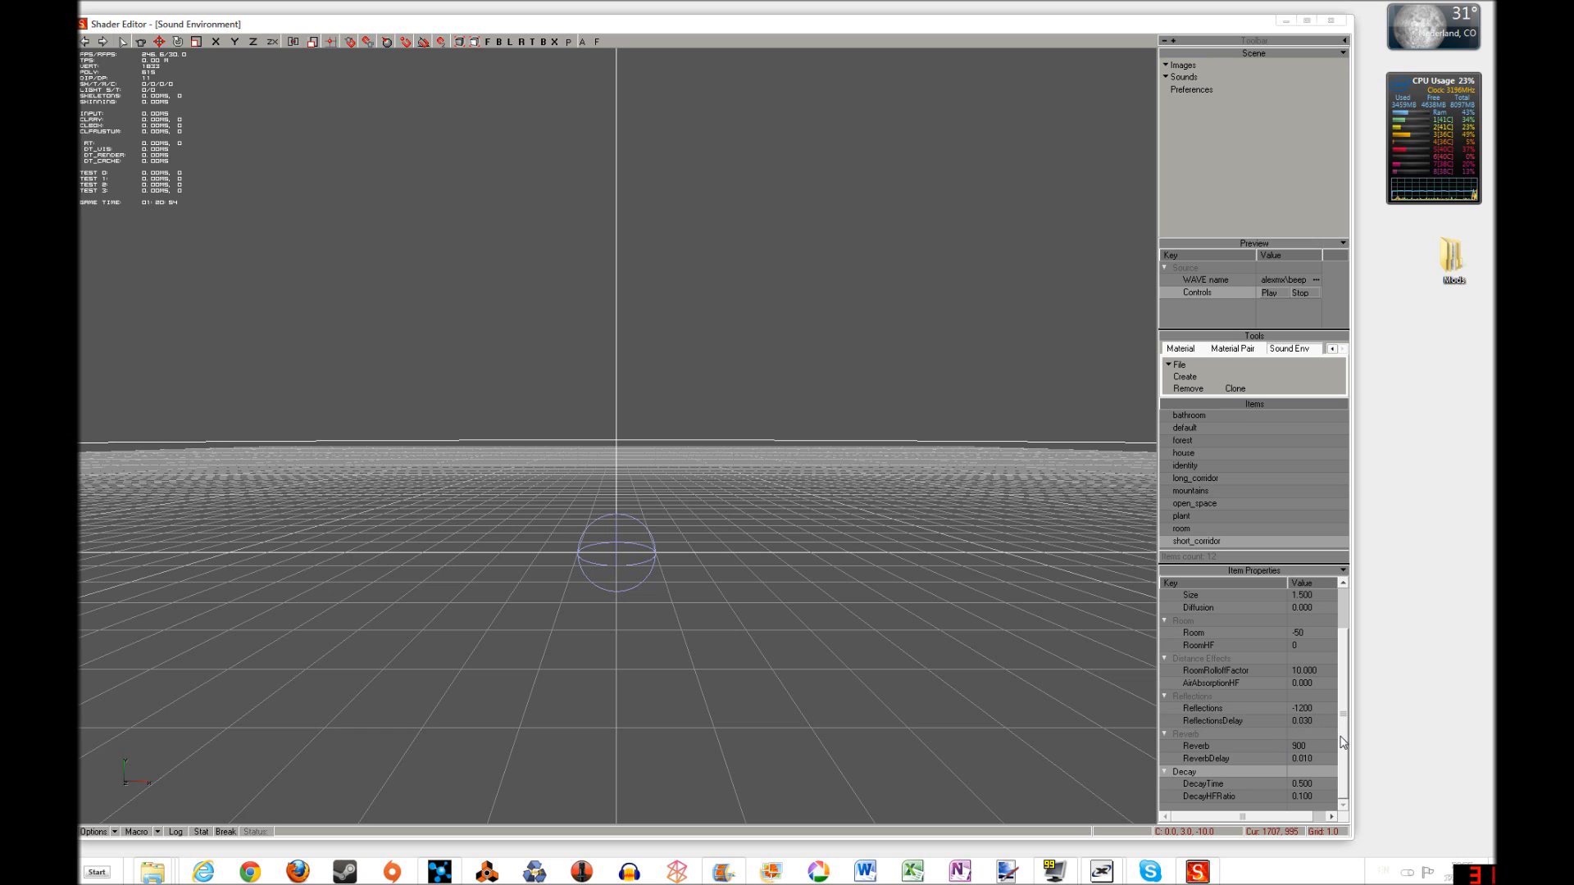
scroll(1335, 689, "up", 2)
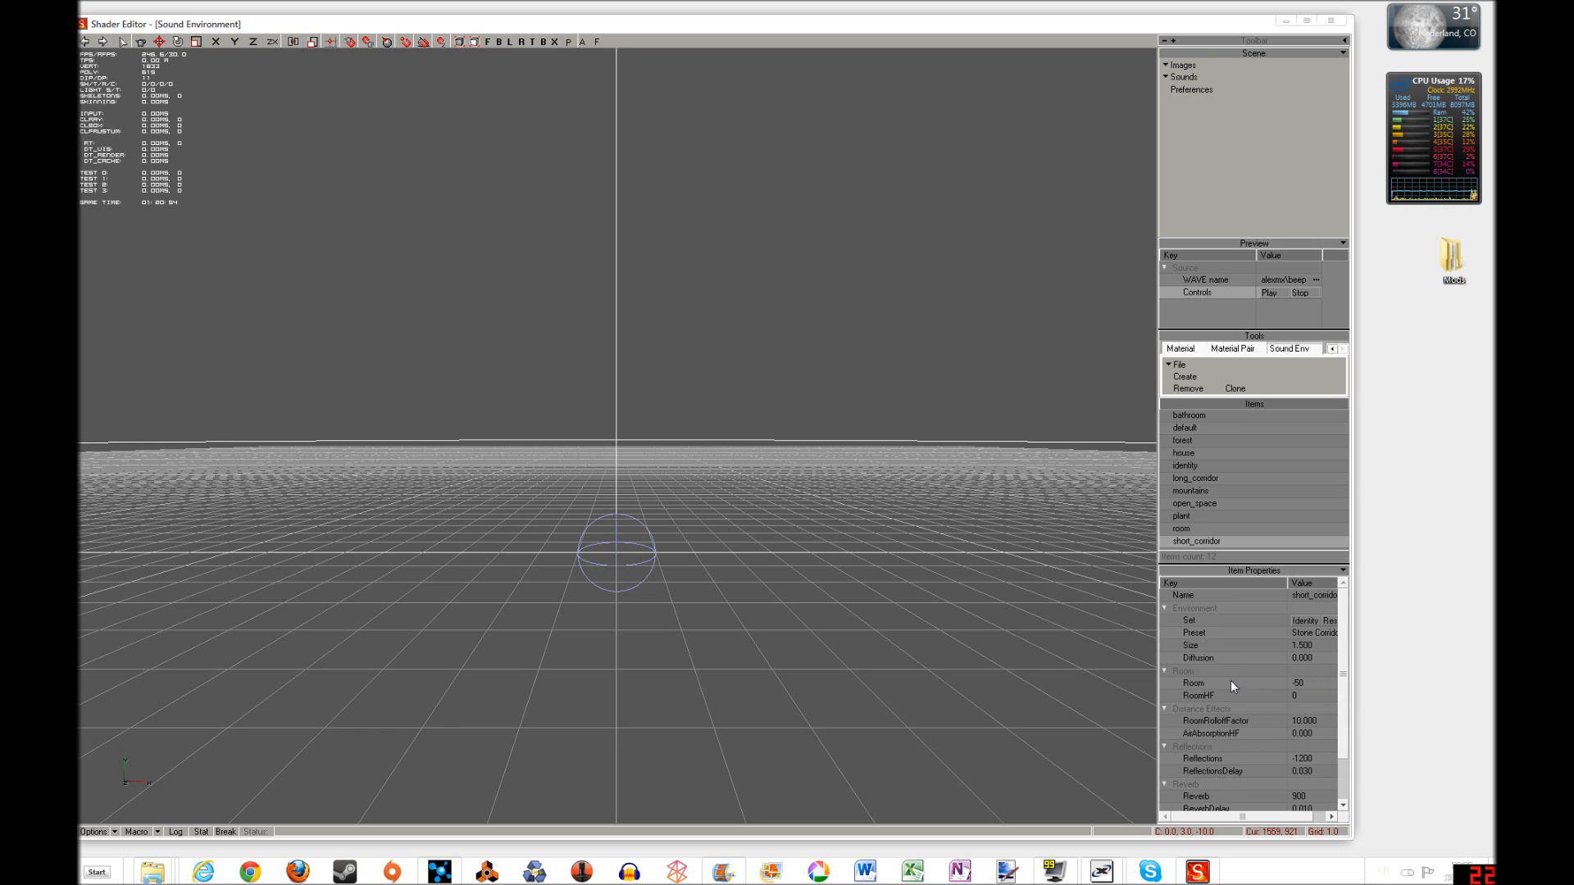
scroll(1328, 705, "down", 2)
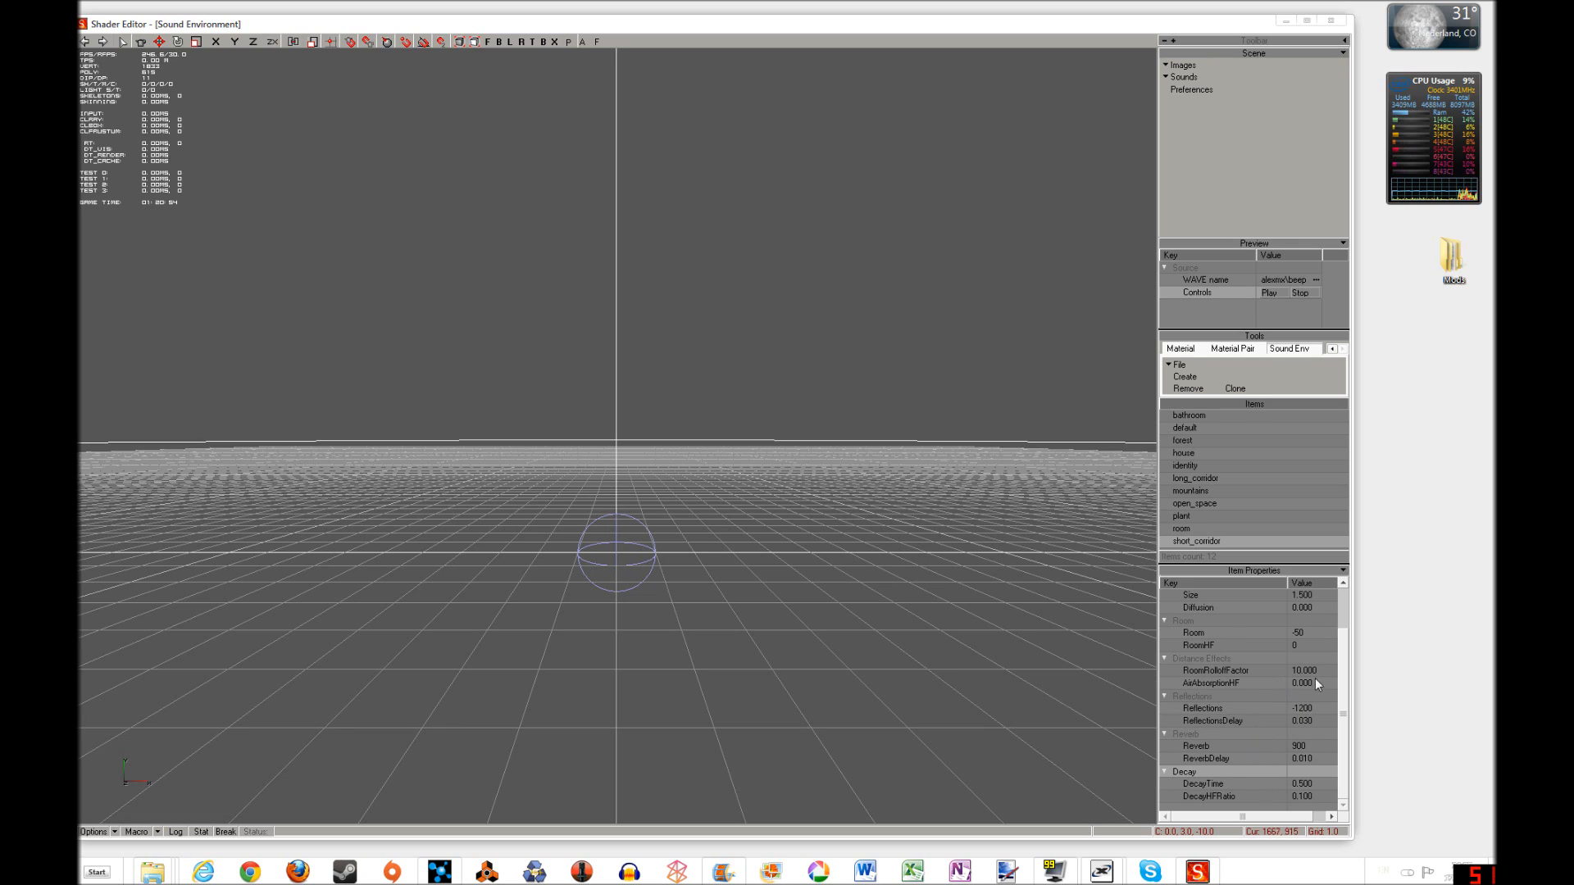
scroll(1344, 712, "up", 2)
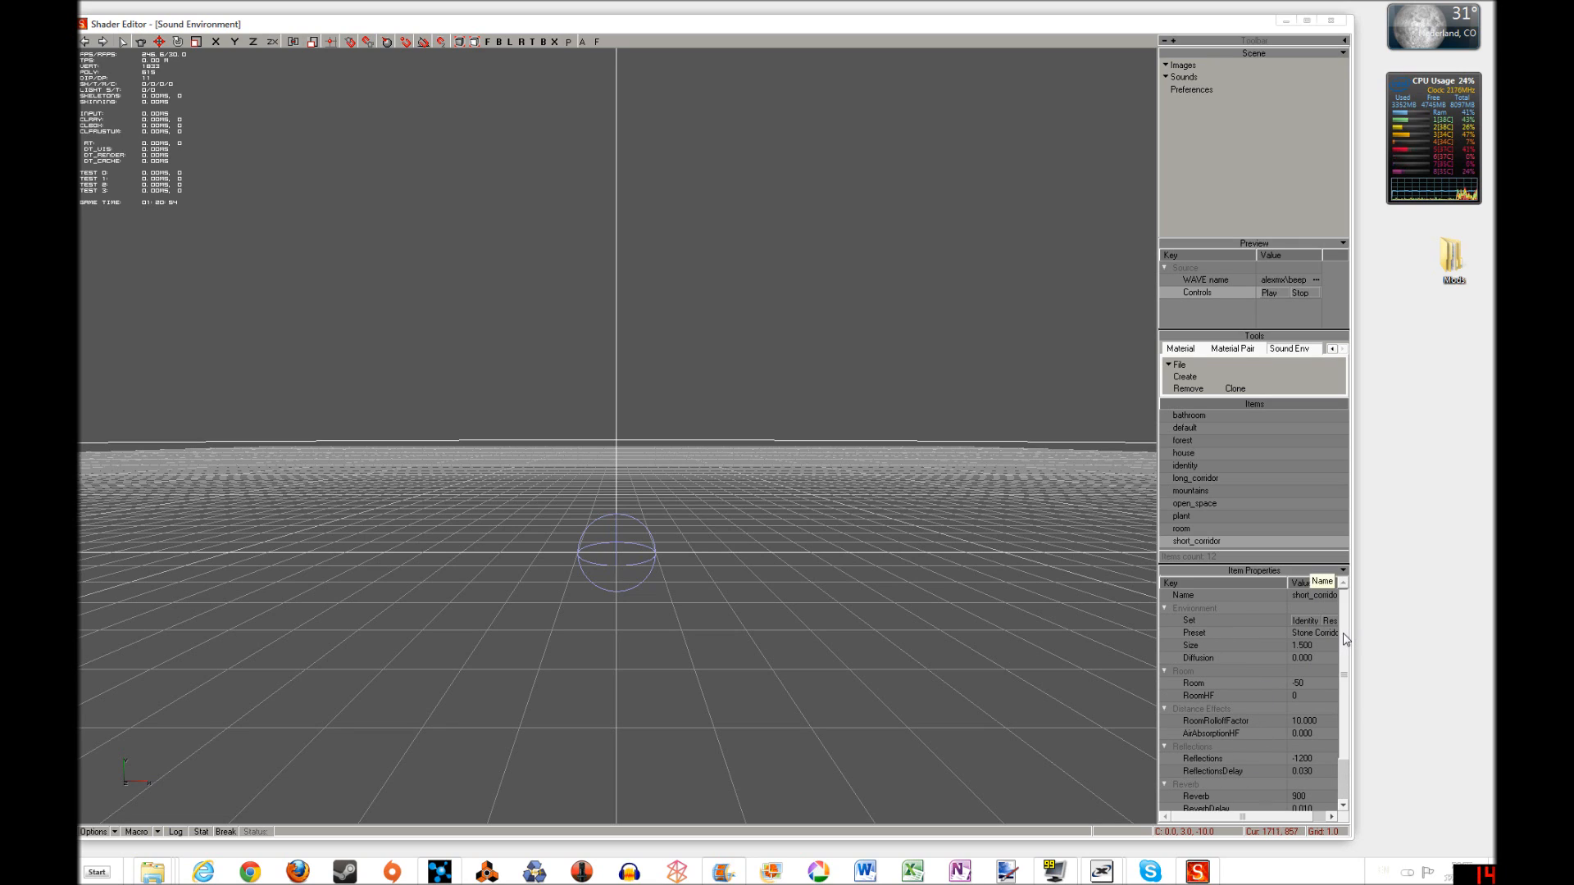
scroll(1340, 710, "down", 2)
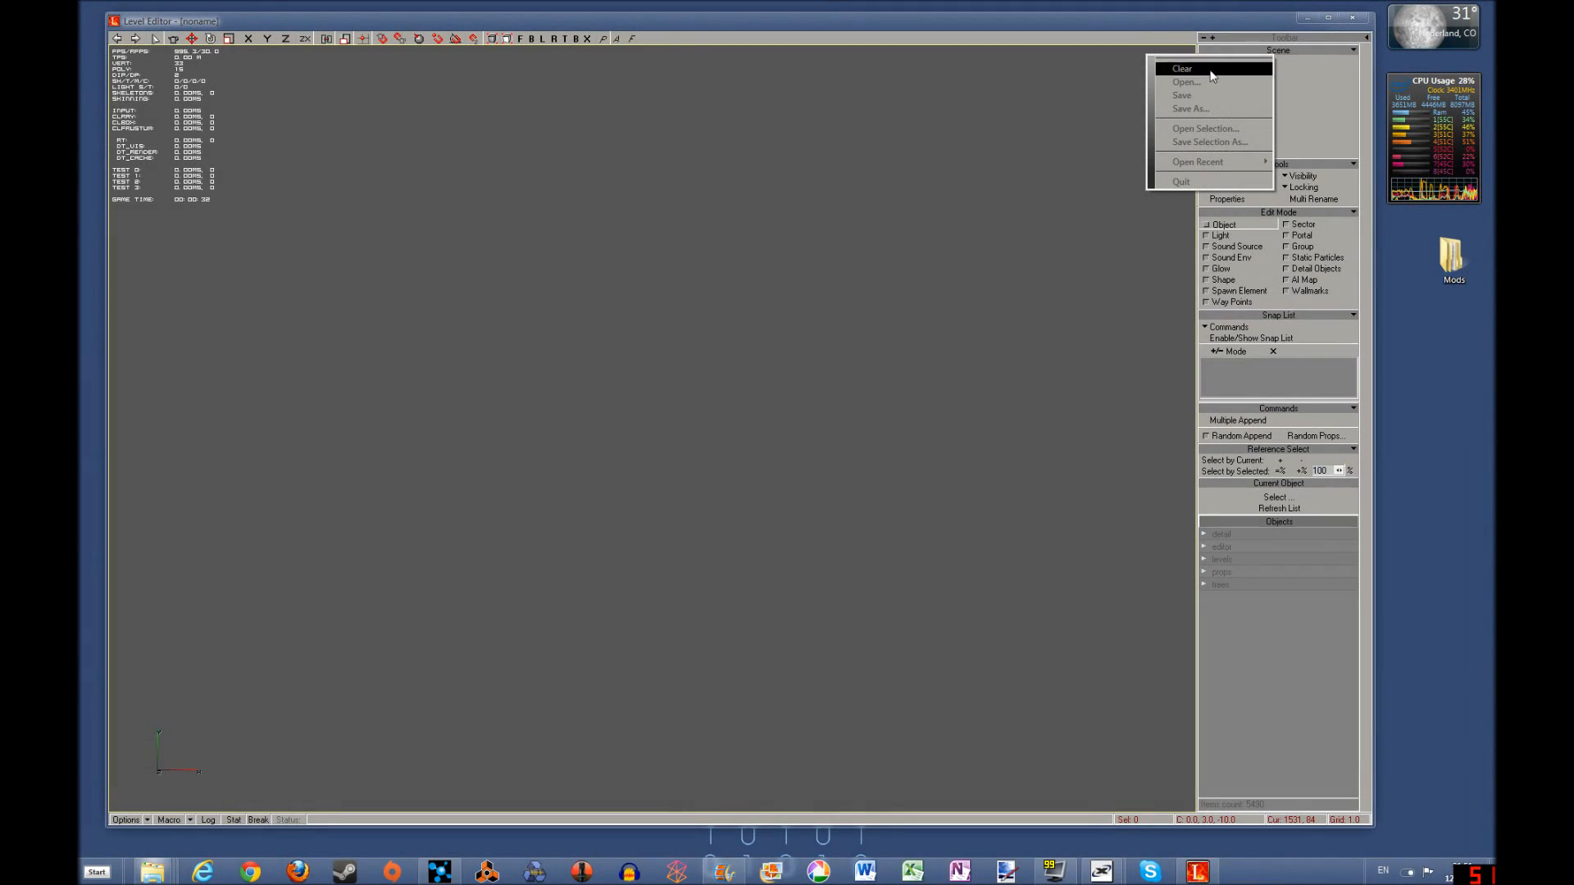
Switch to the Level Editor, open the recent level l01_escape_cnv.level and select the sound environment box inside the concrete tunnel
mouse_move(1214, 162)
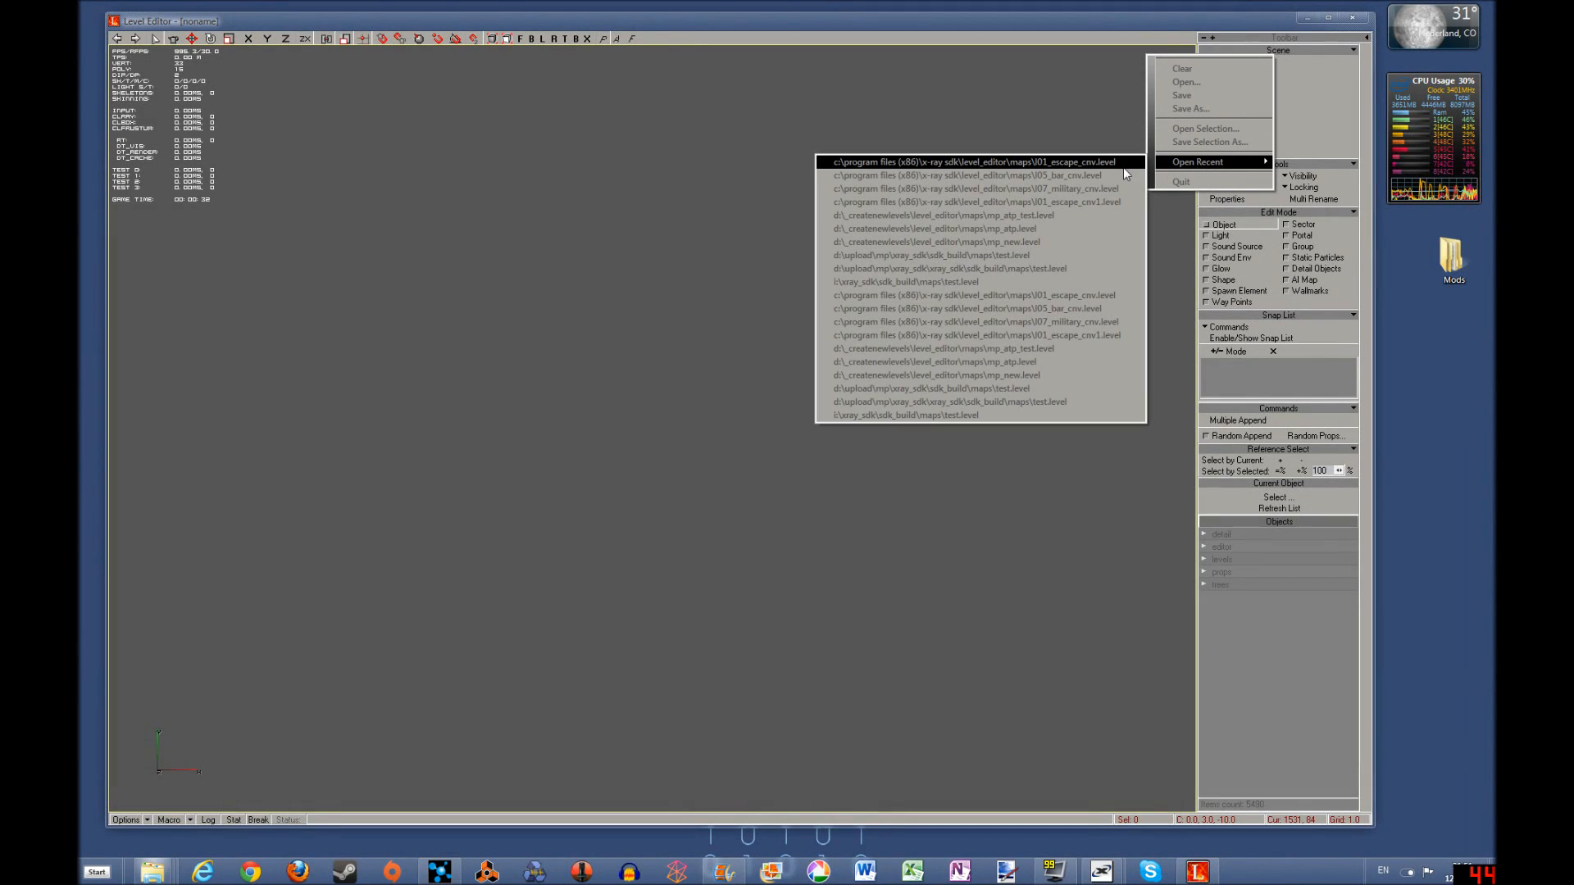
left_click(1096, 163)
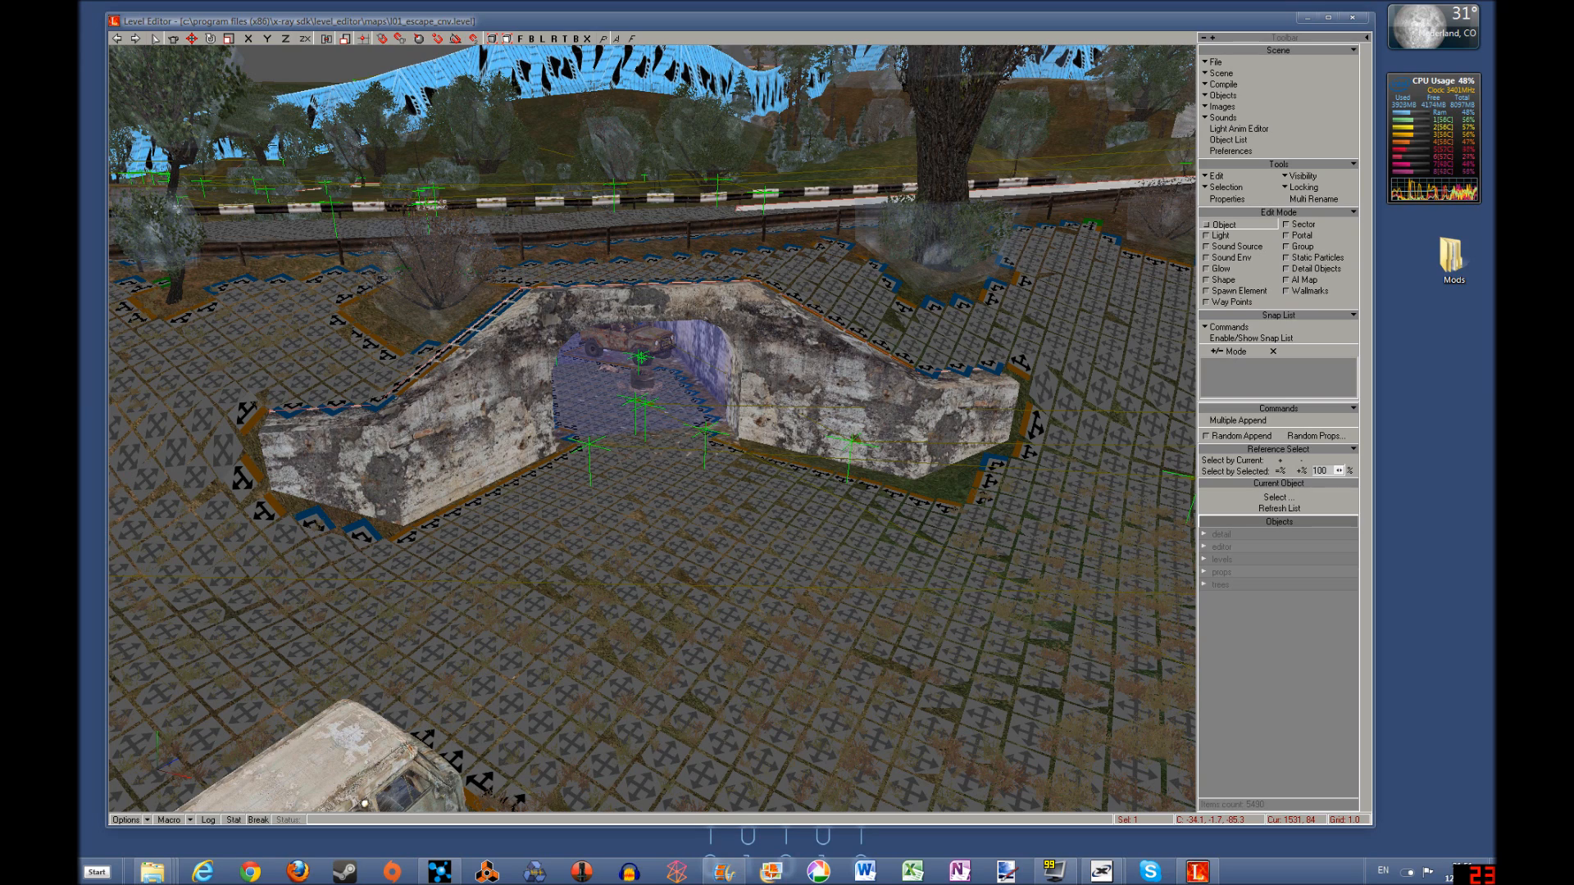
left_click(1239, 258)
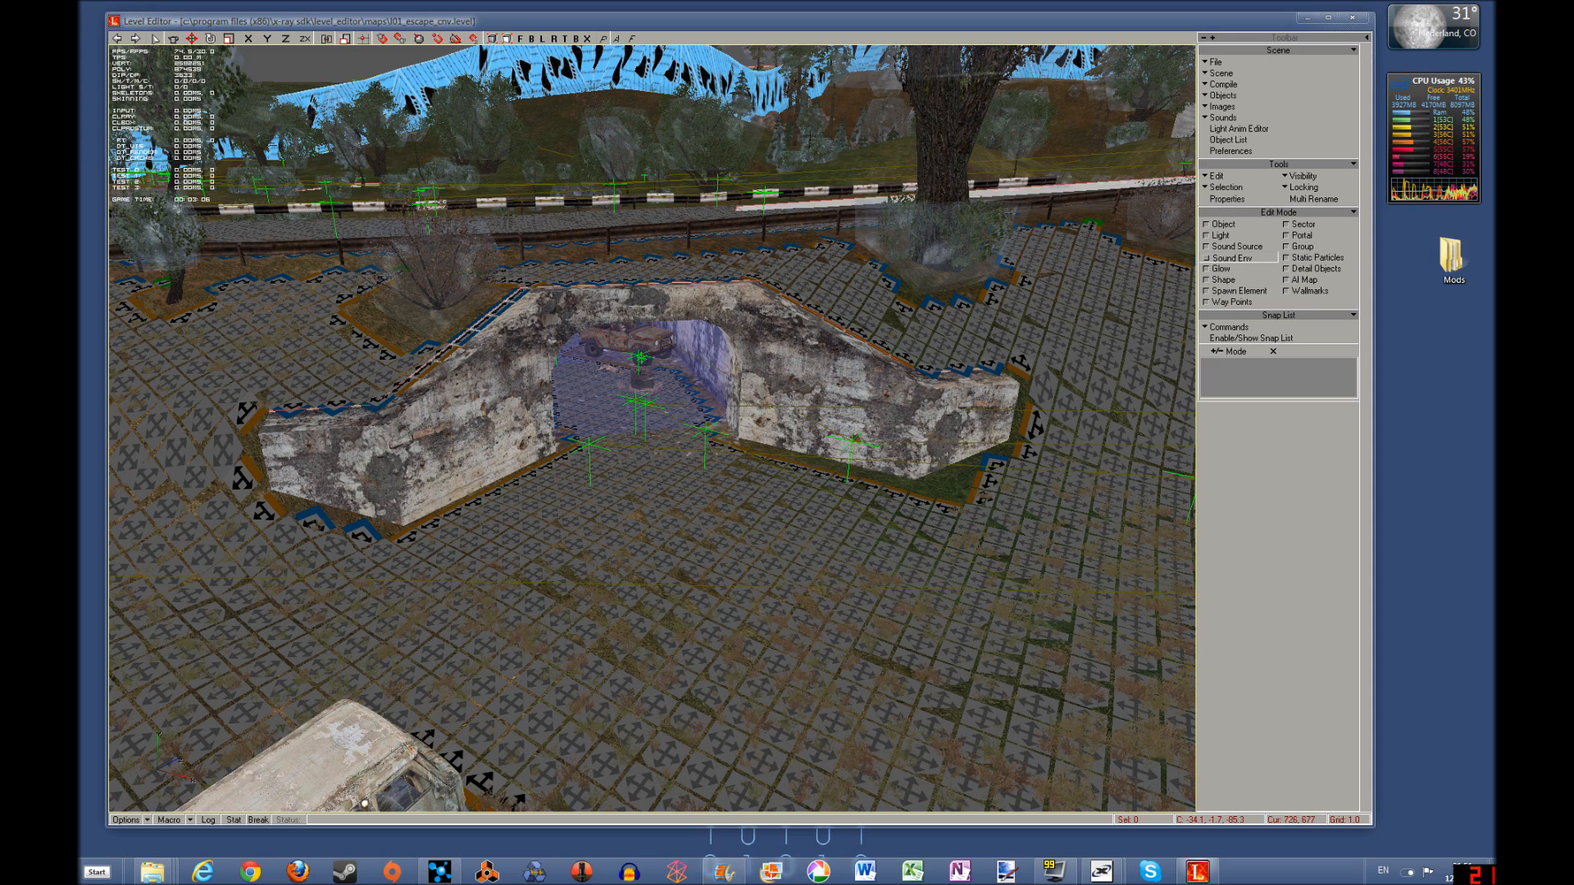
left_click(584, 379)
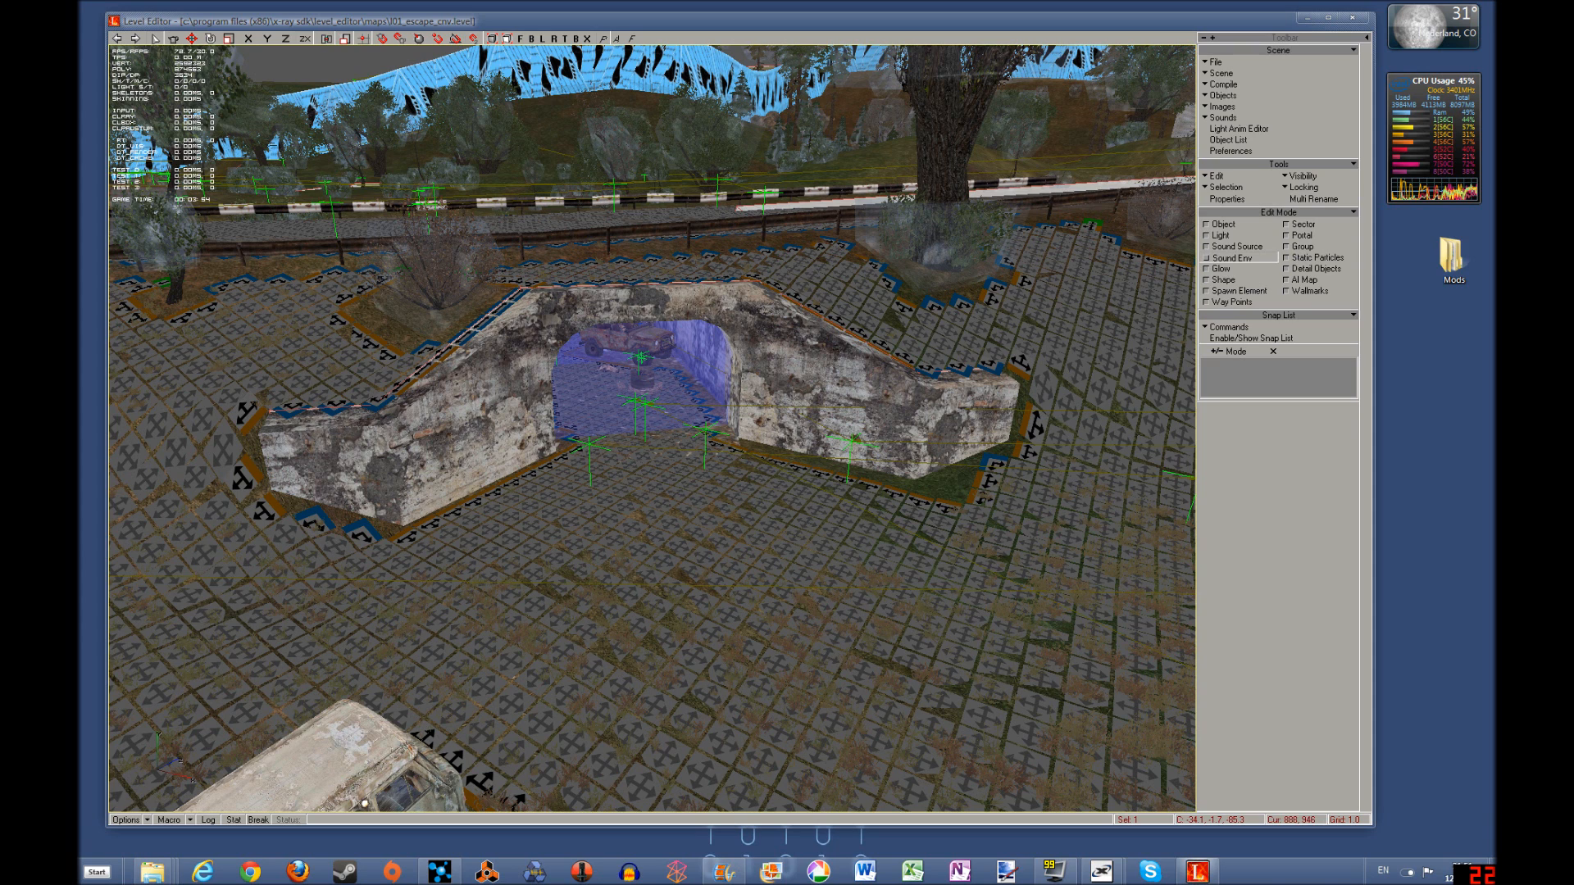
Continue past the fatal error and raise the sound environment box along the Y axis, out of the tunnel
left_click_drag(723, 641, 706, 638, "shift")
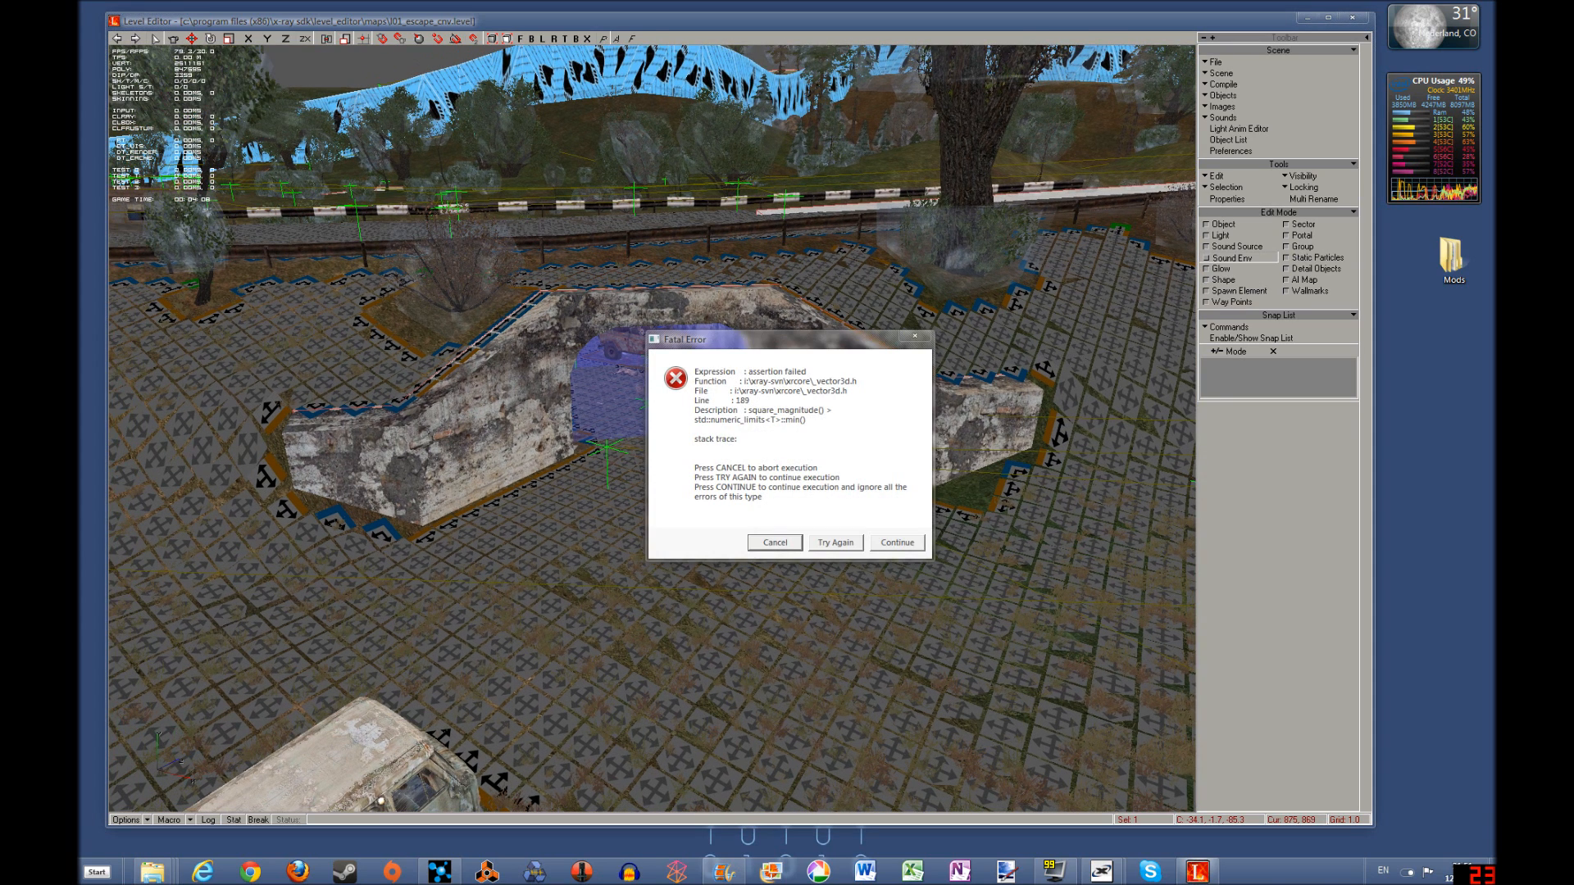
left_click_drag(817, 340, 763, 376)
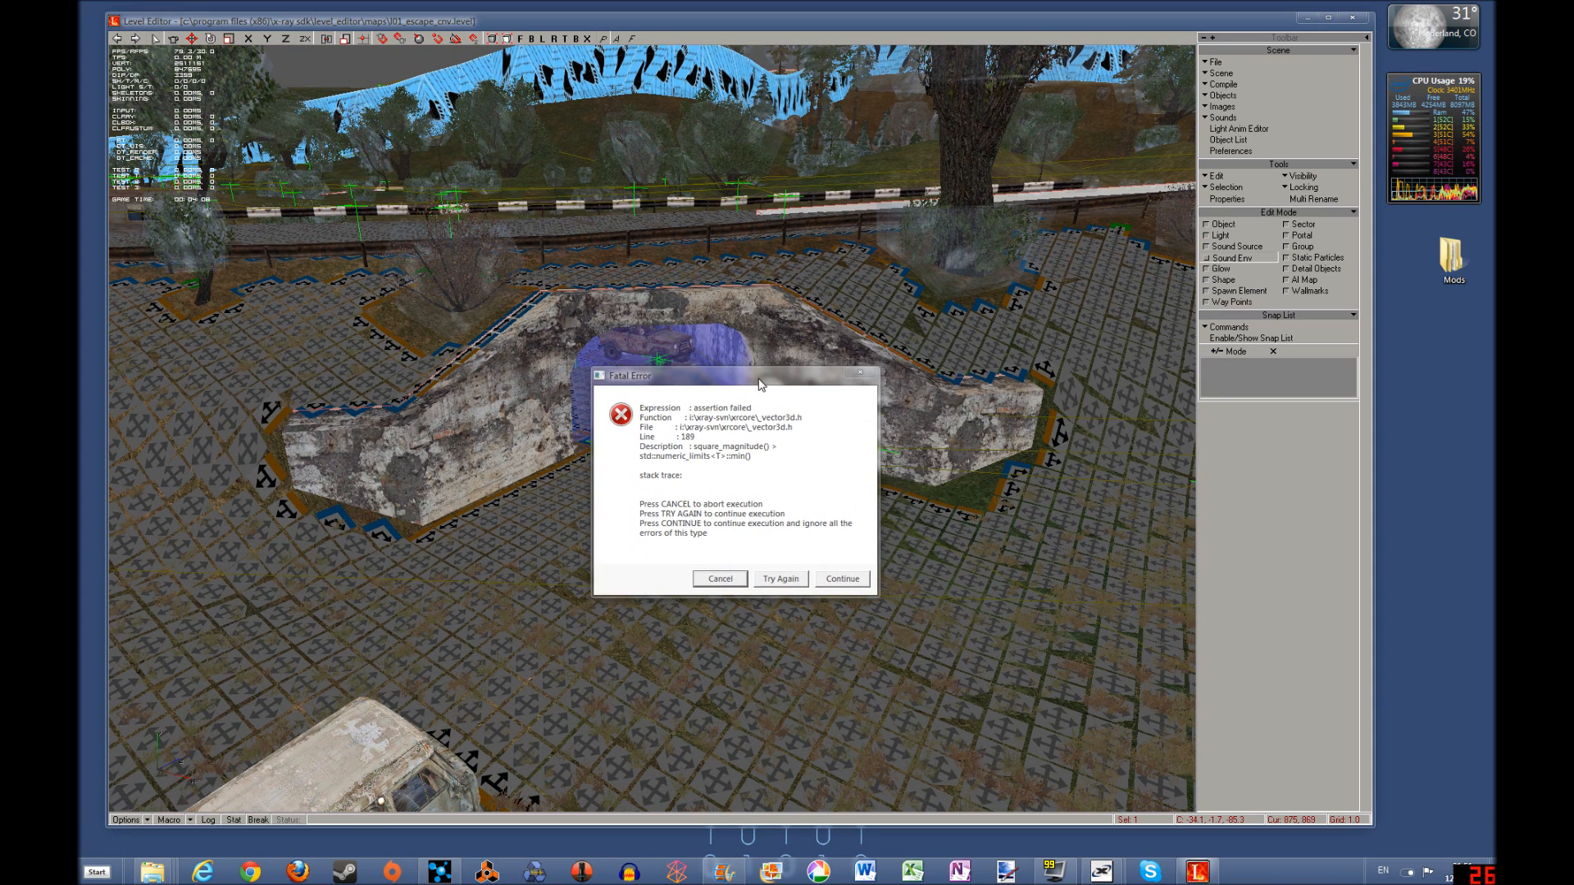
left_click(845, 578)
left_click_drag(751, 698, 781, 503, "shift")
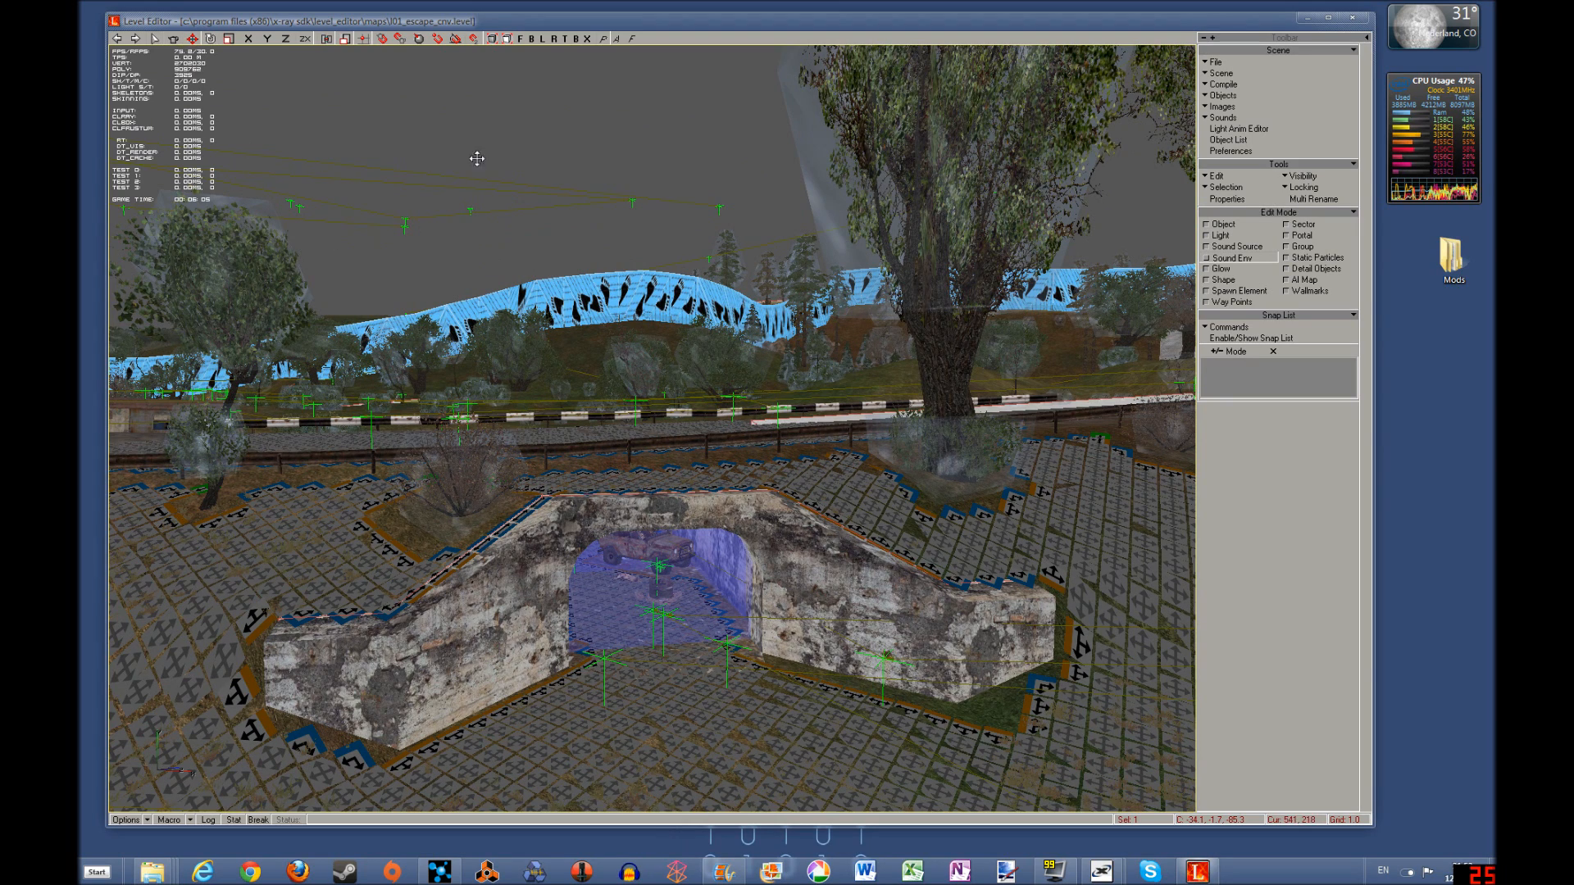
left_click(269, 41)
left_click_drag(704, 593, 698, 299)
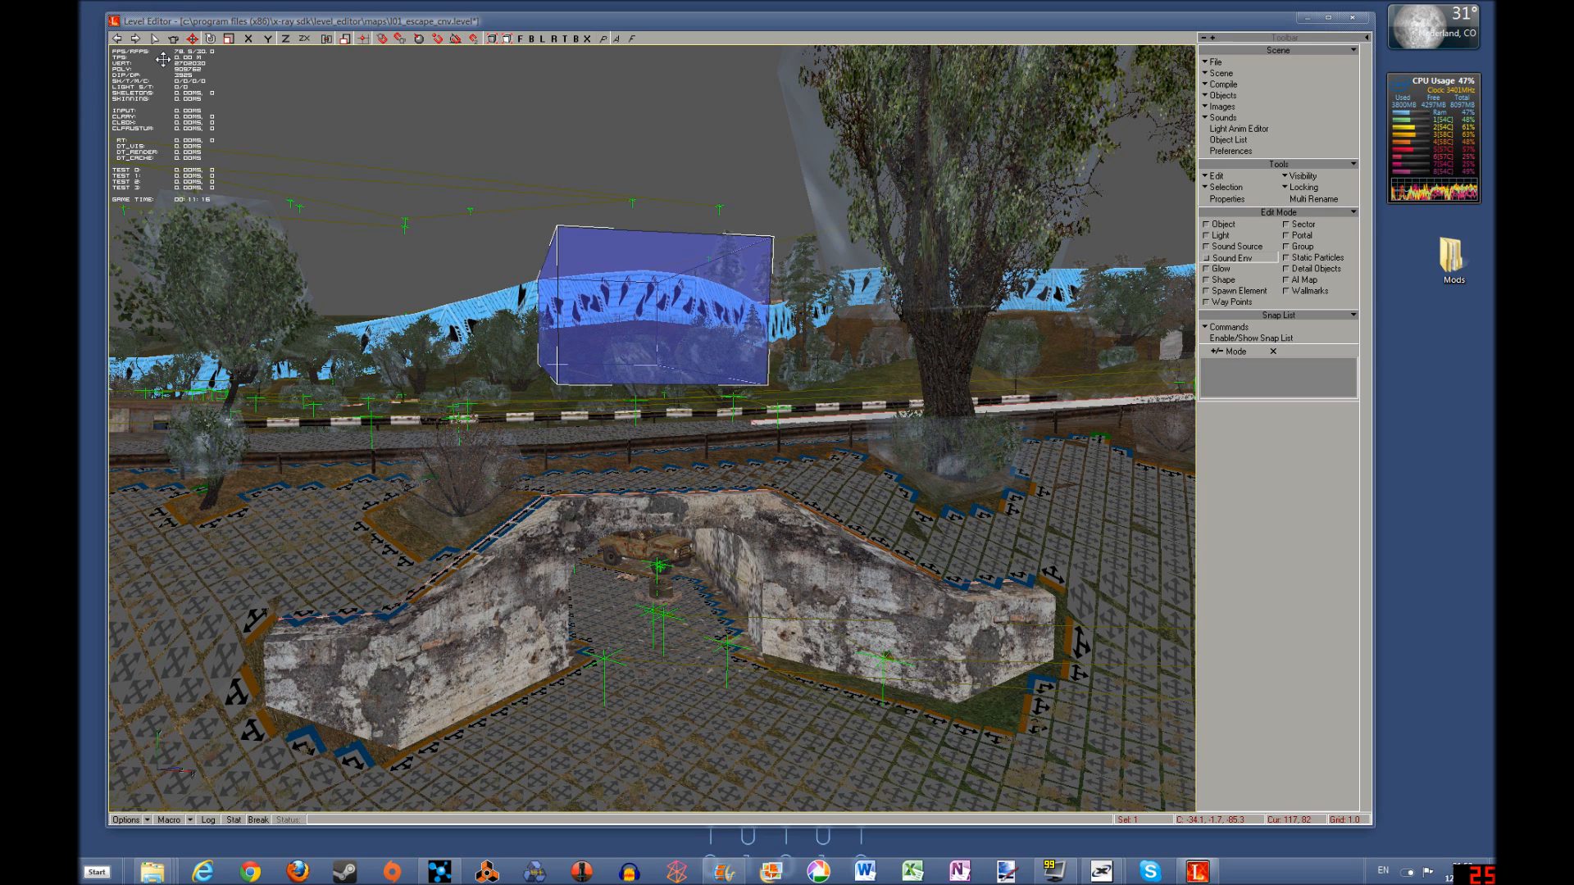
Set the sound environment's Environment Inner property to short_corridor and close its properties
right_click(630, 331)
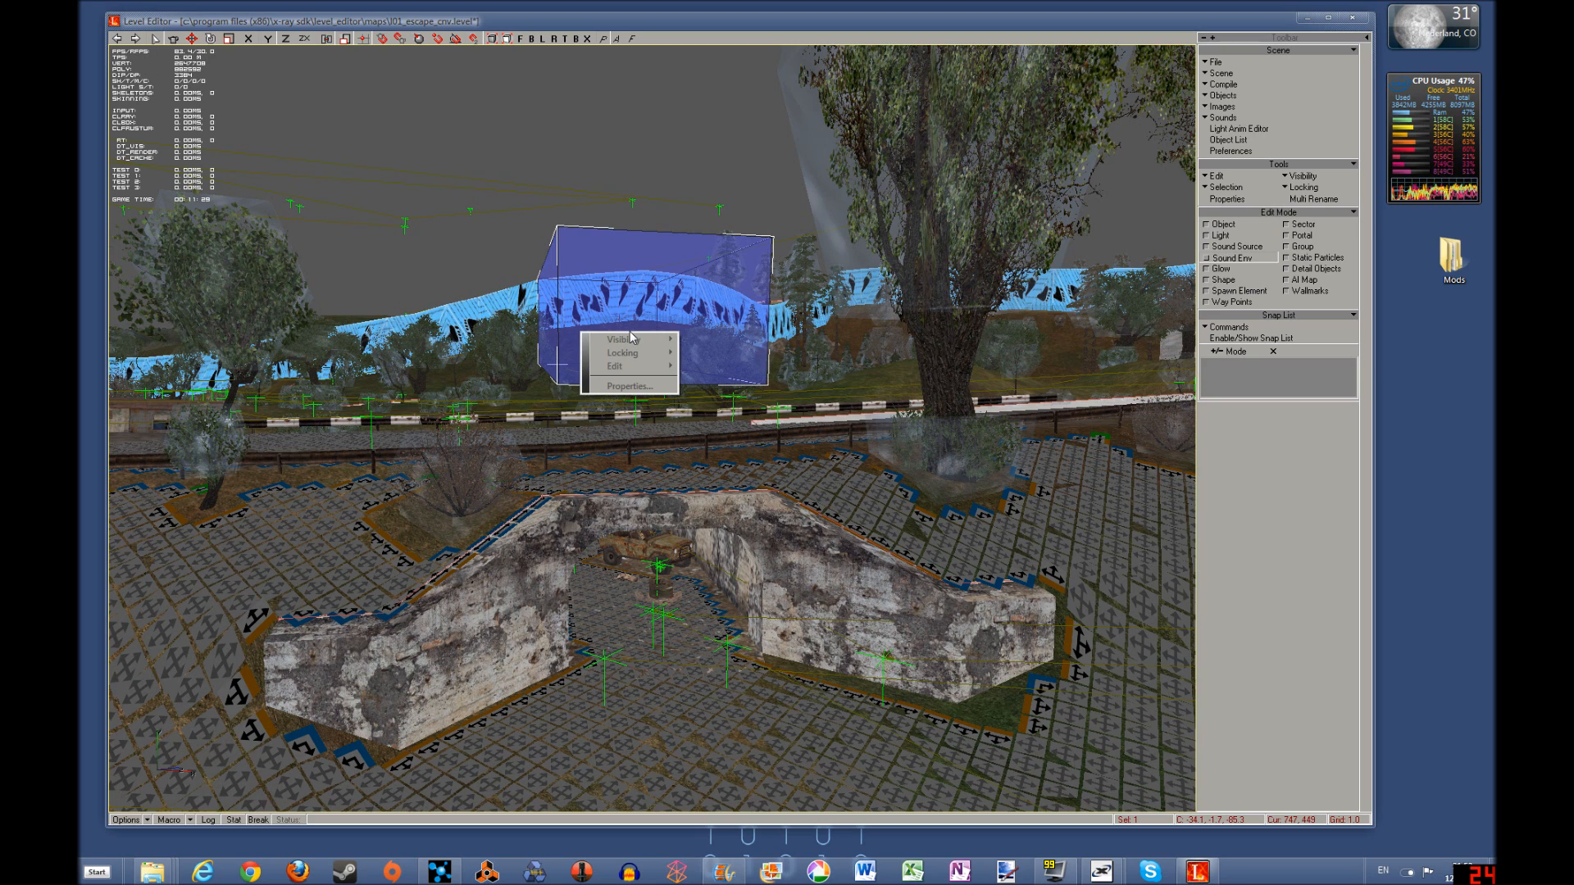
left_click(631, 386)
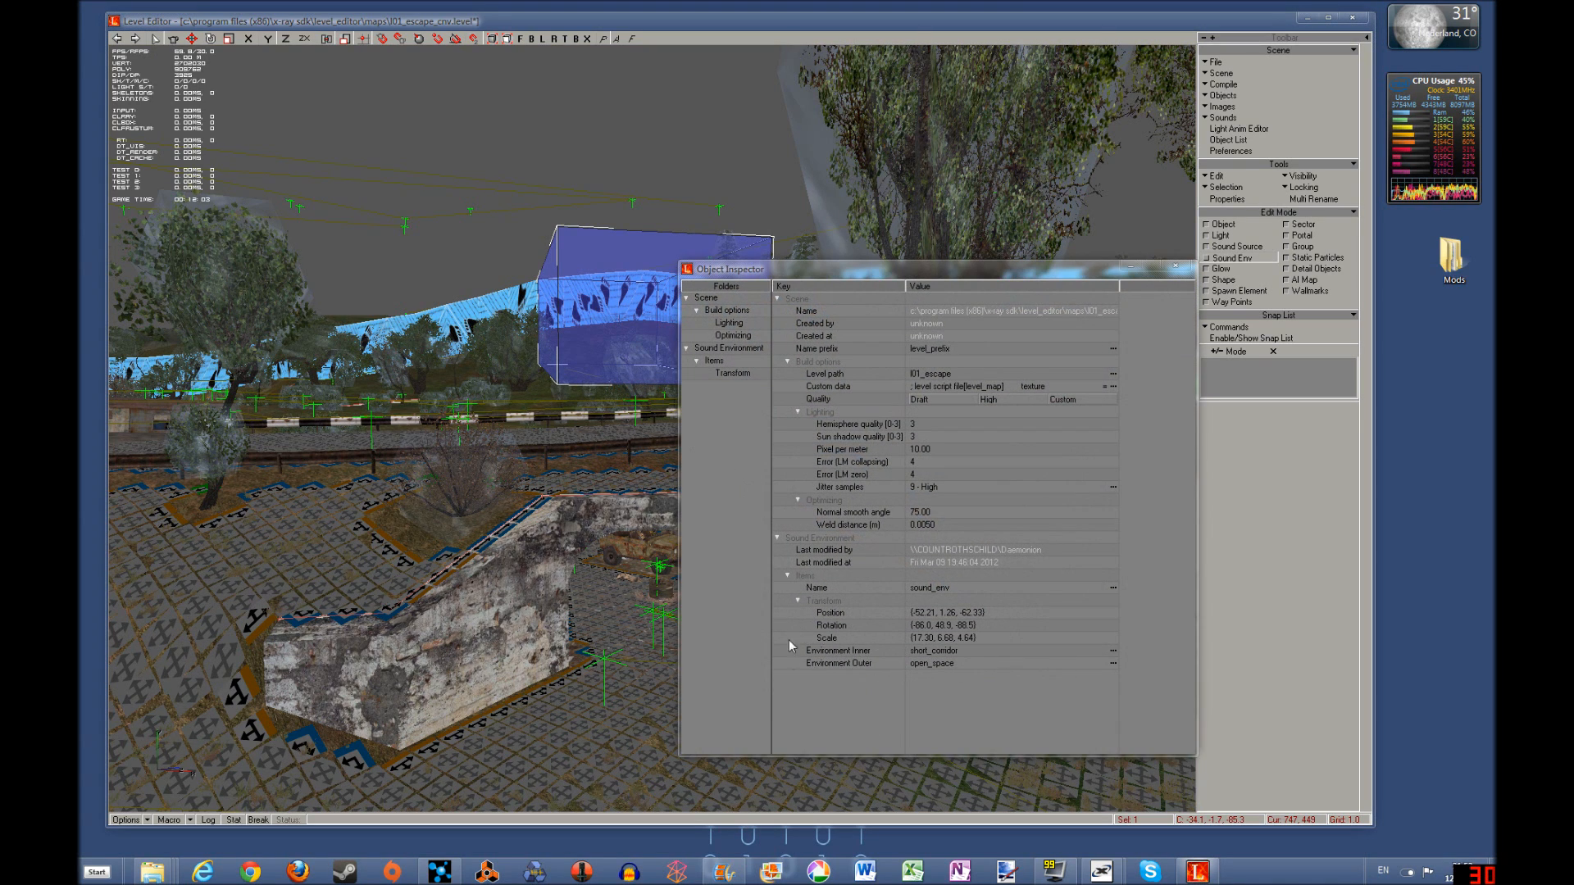
left_click(981, 651)
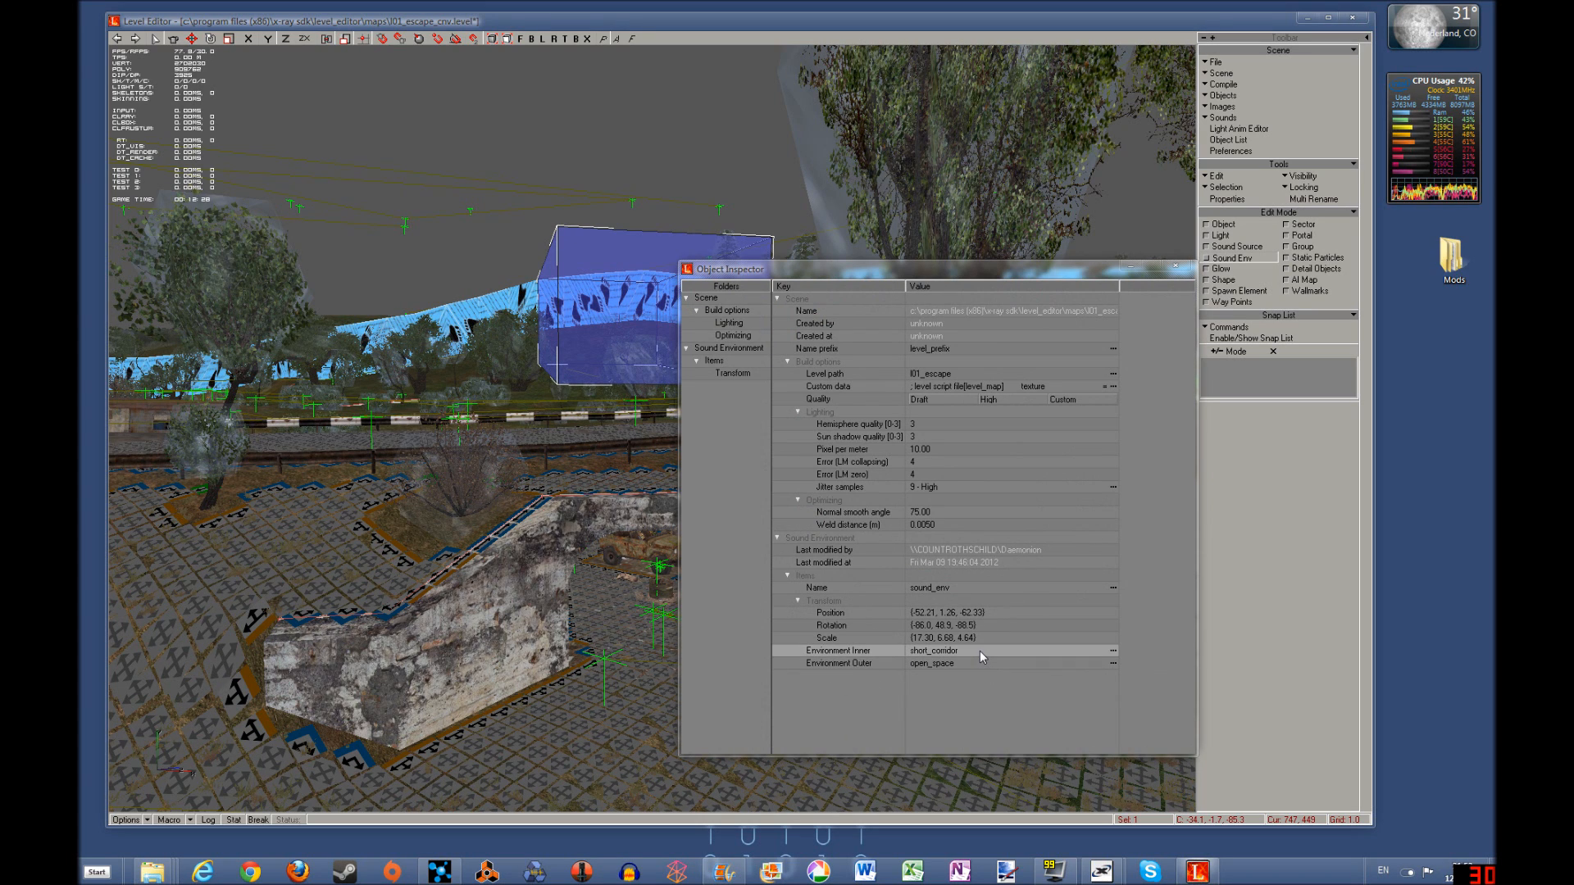
left_click(1112, 653)
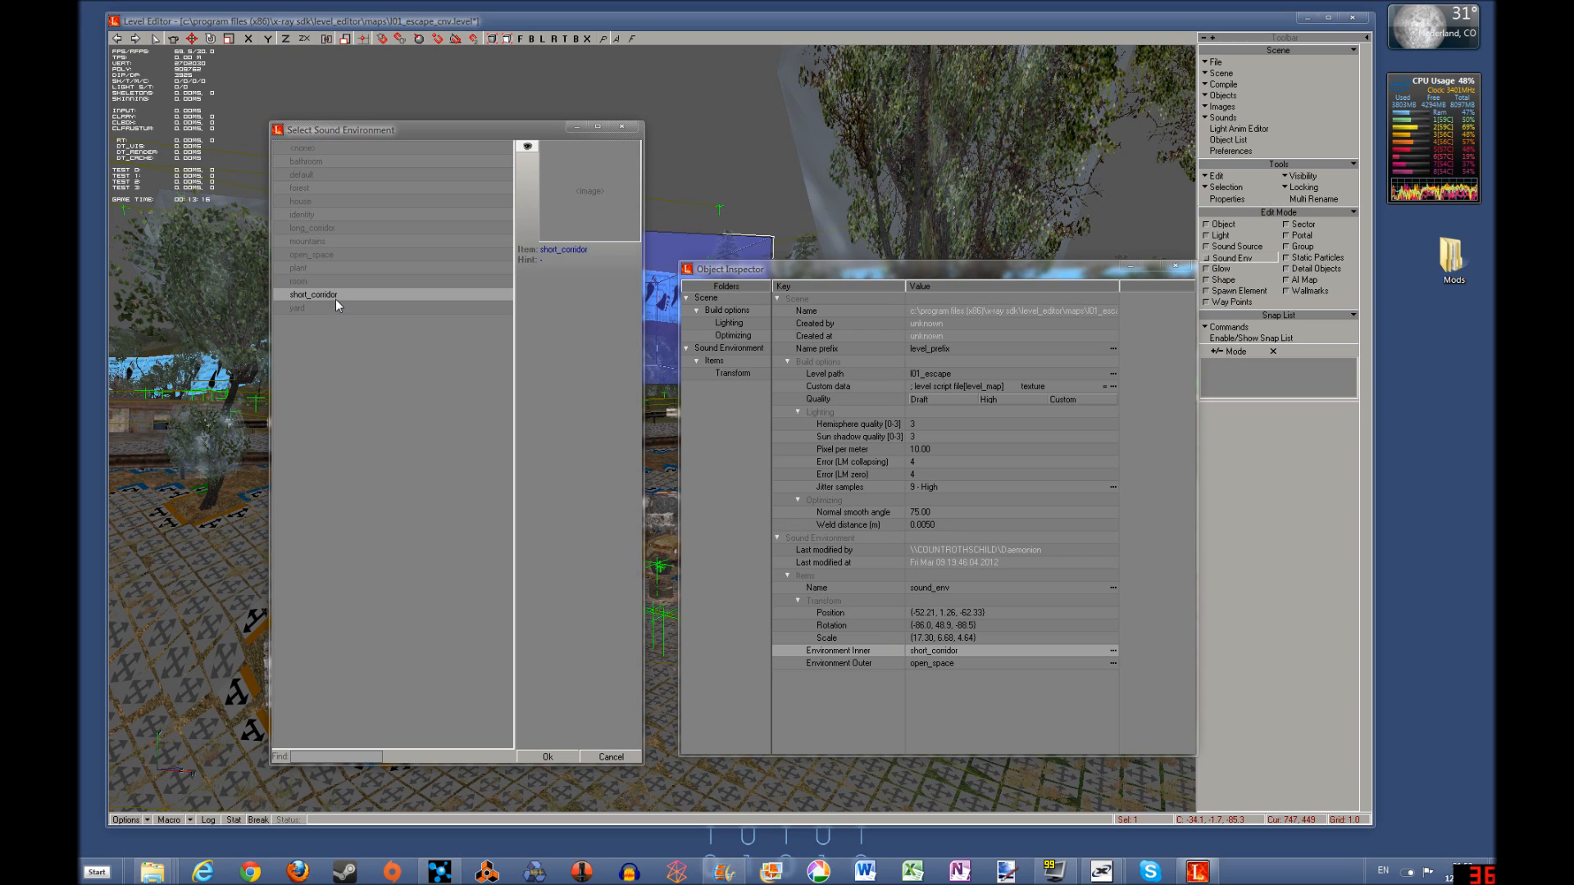
left_click(328, 266)
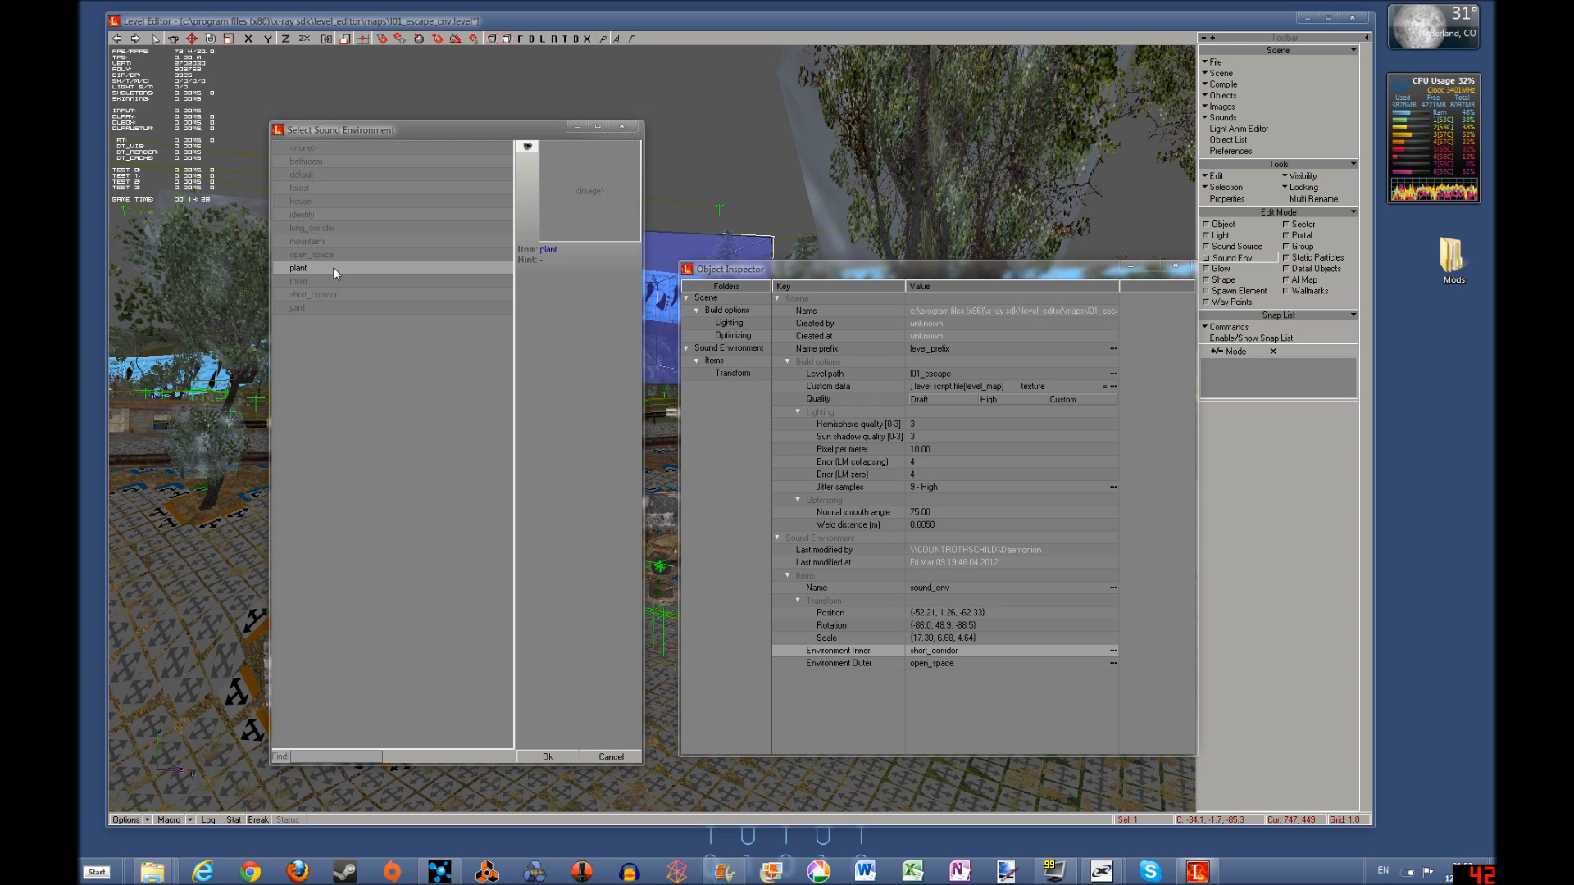
left_click(350, 297)
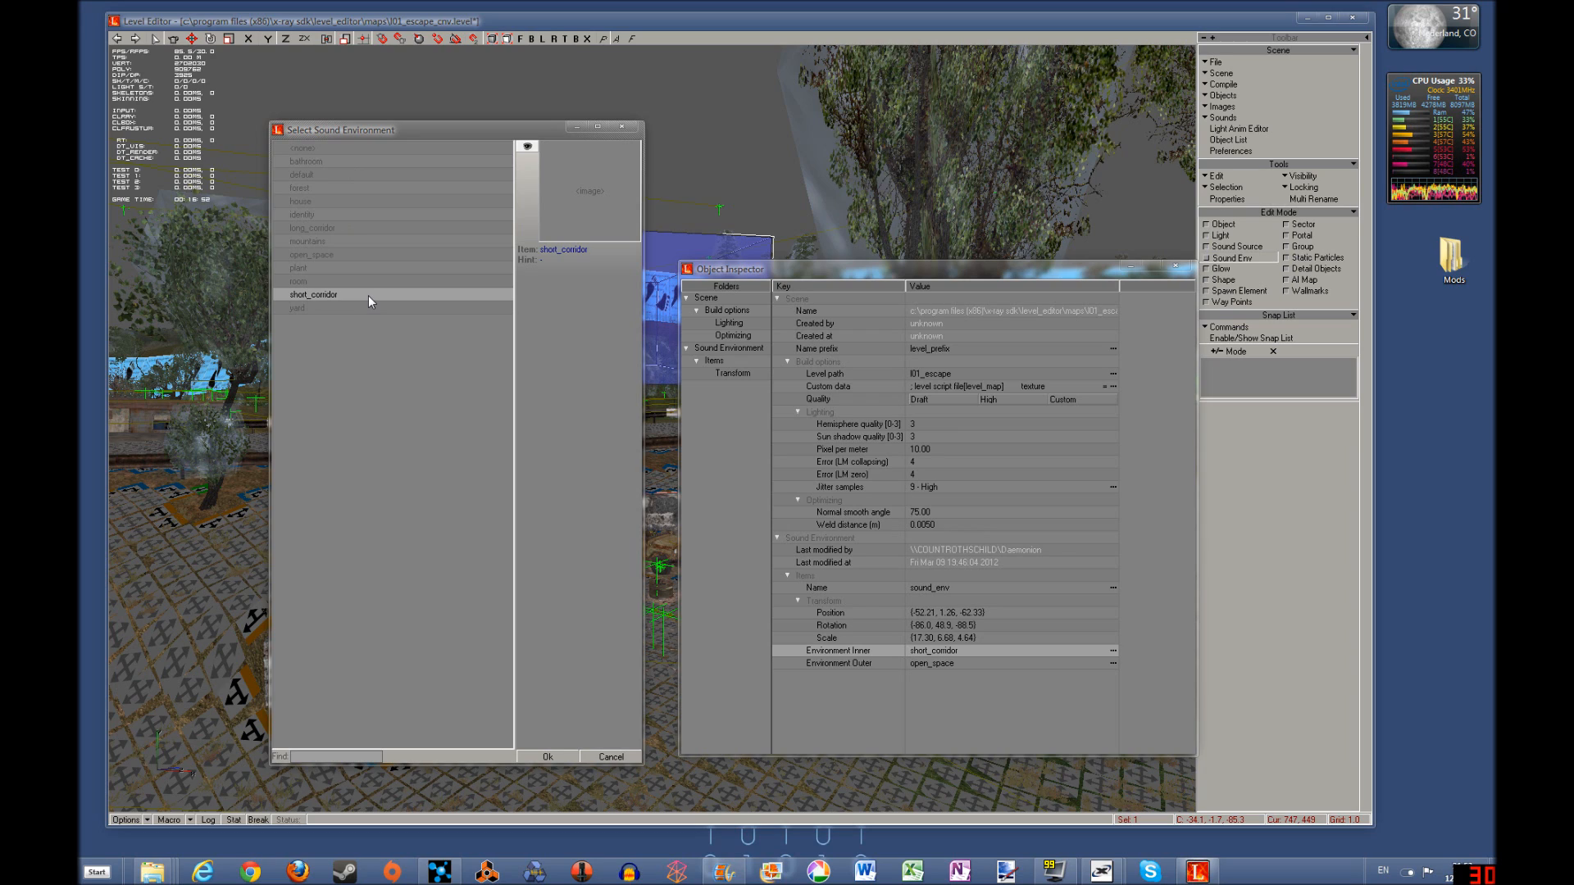
double_click(341, 294)
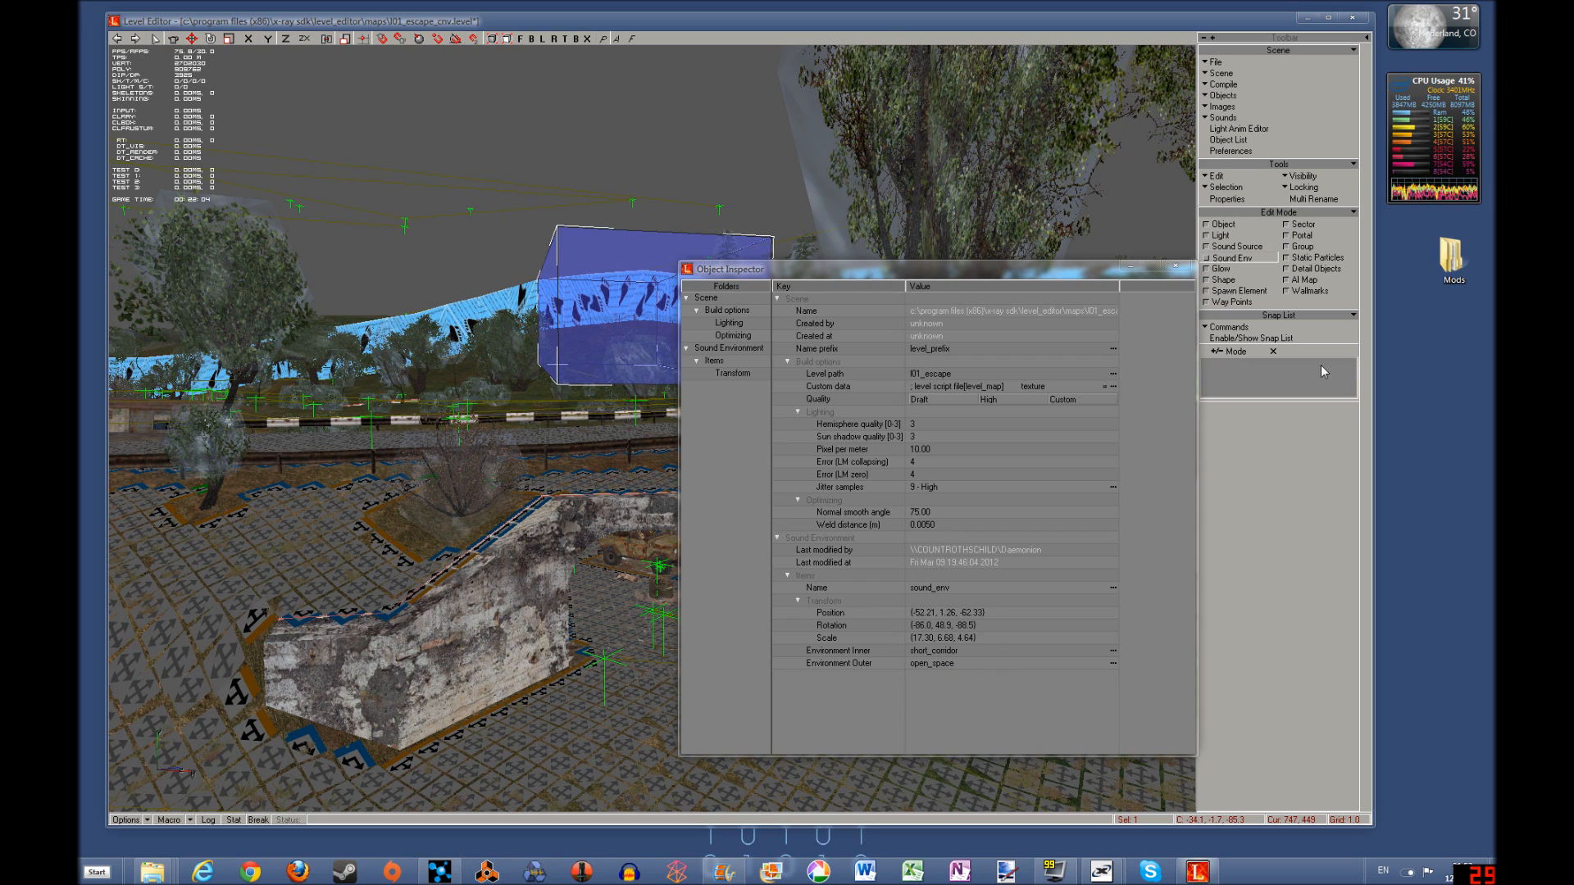
left_click(1177, 266)
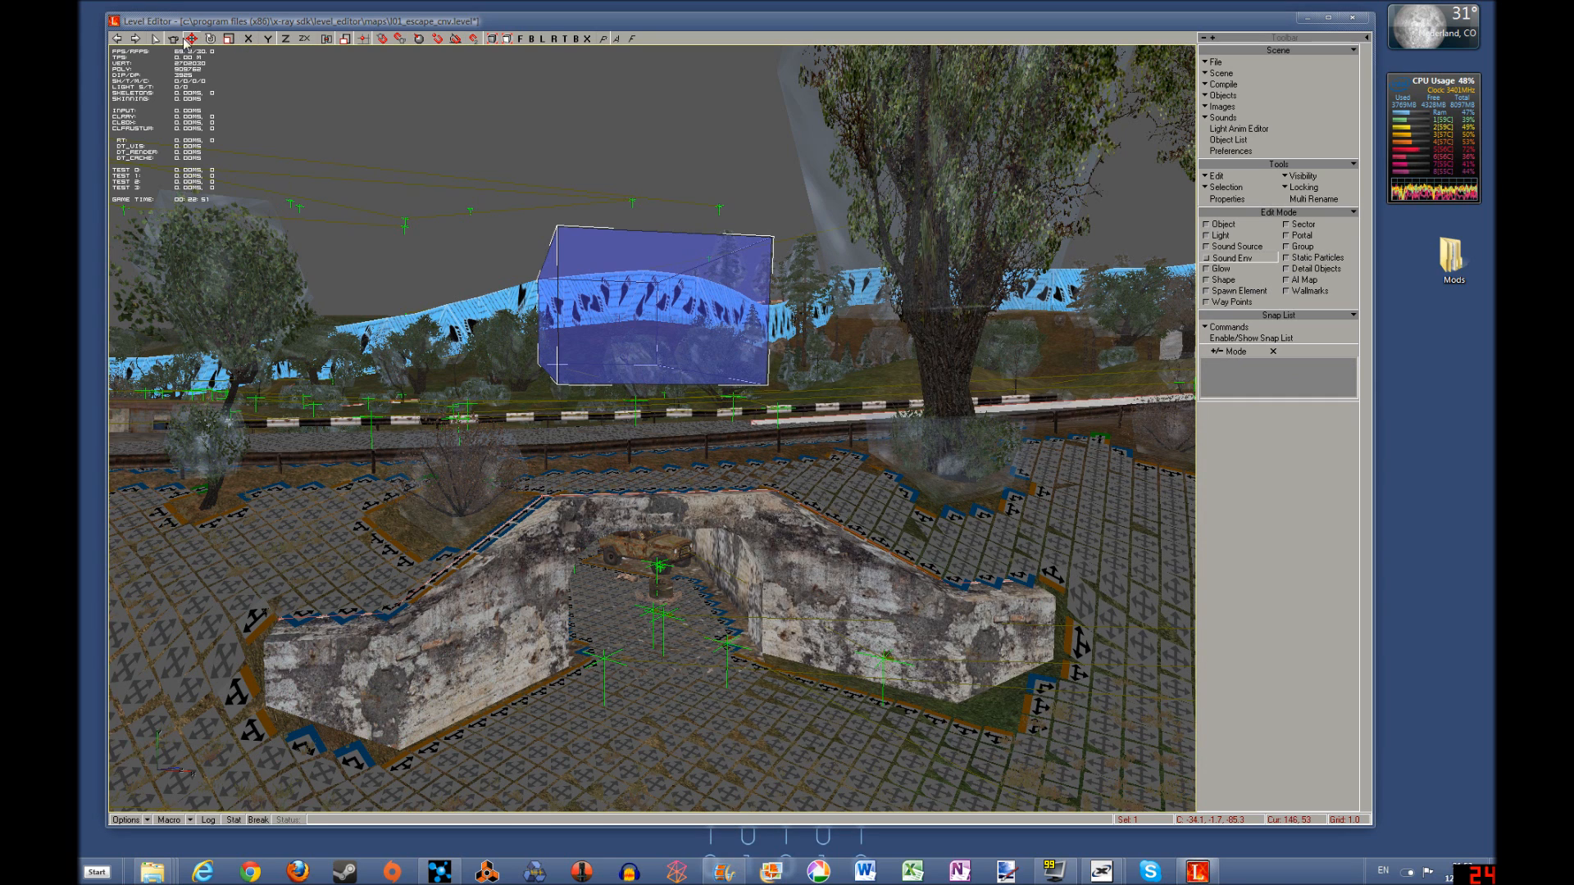
Lower the sound environment box back into the tunnel and check that it fills the passage
left_click_drag(606, 306, 600, 545)
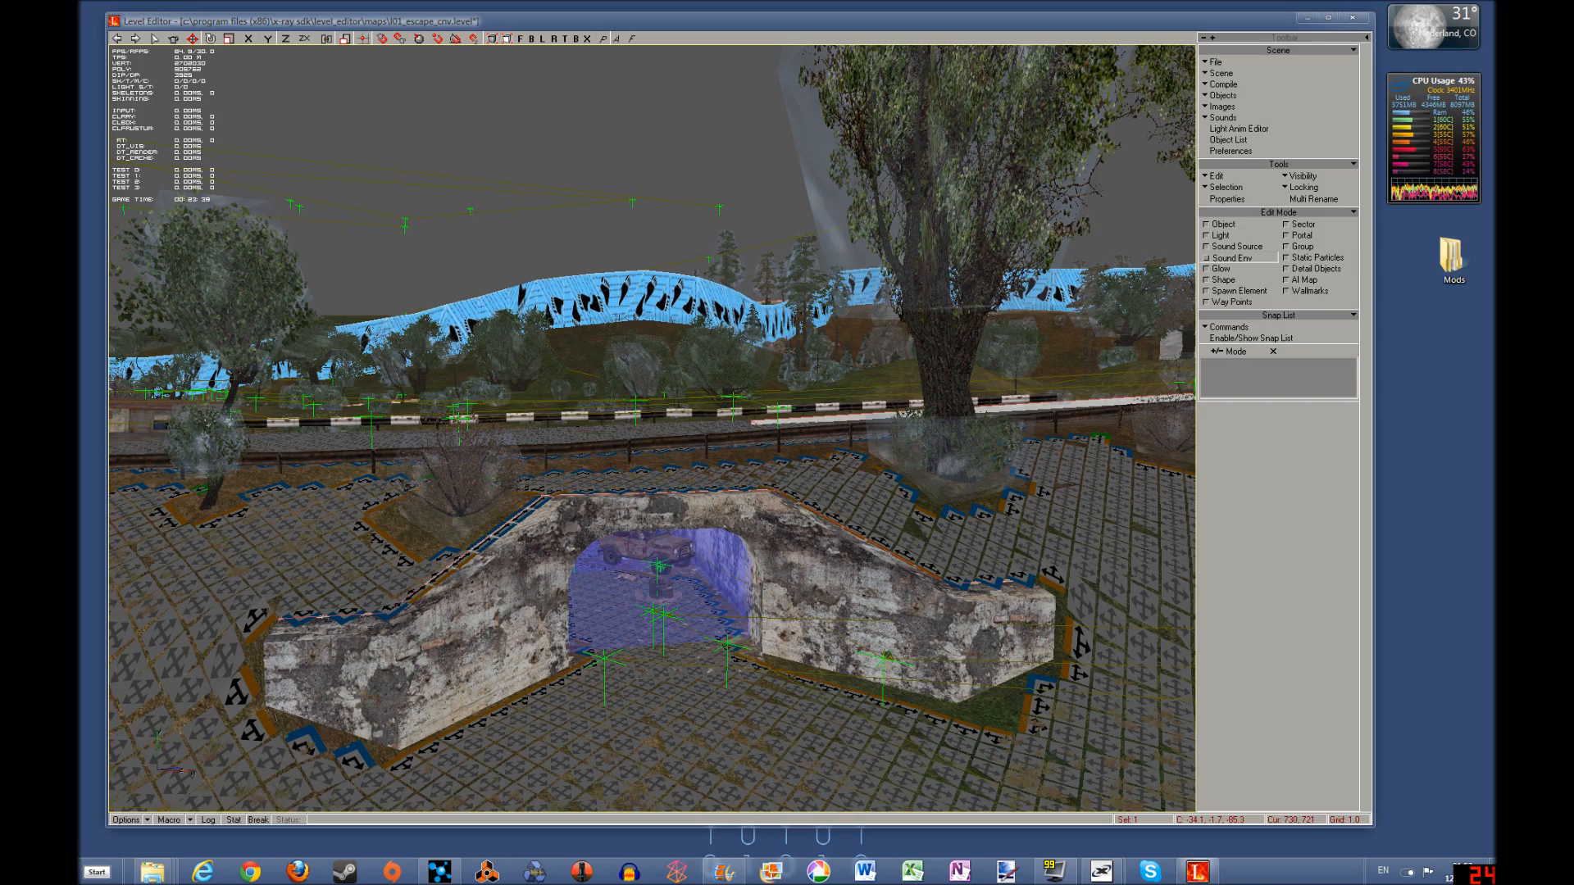
left_click_drag(680, 611, 703, 716, "shift")
right_click_drag(671, 695, 670, 787, "shift")
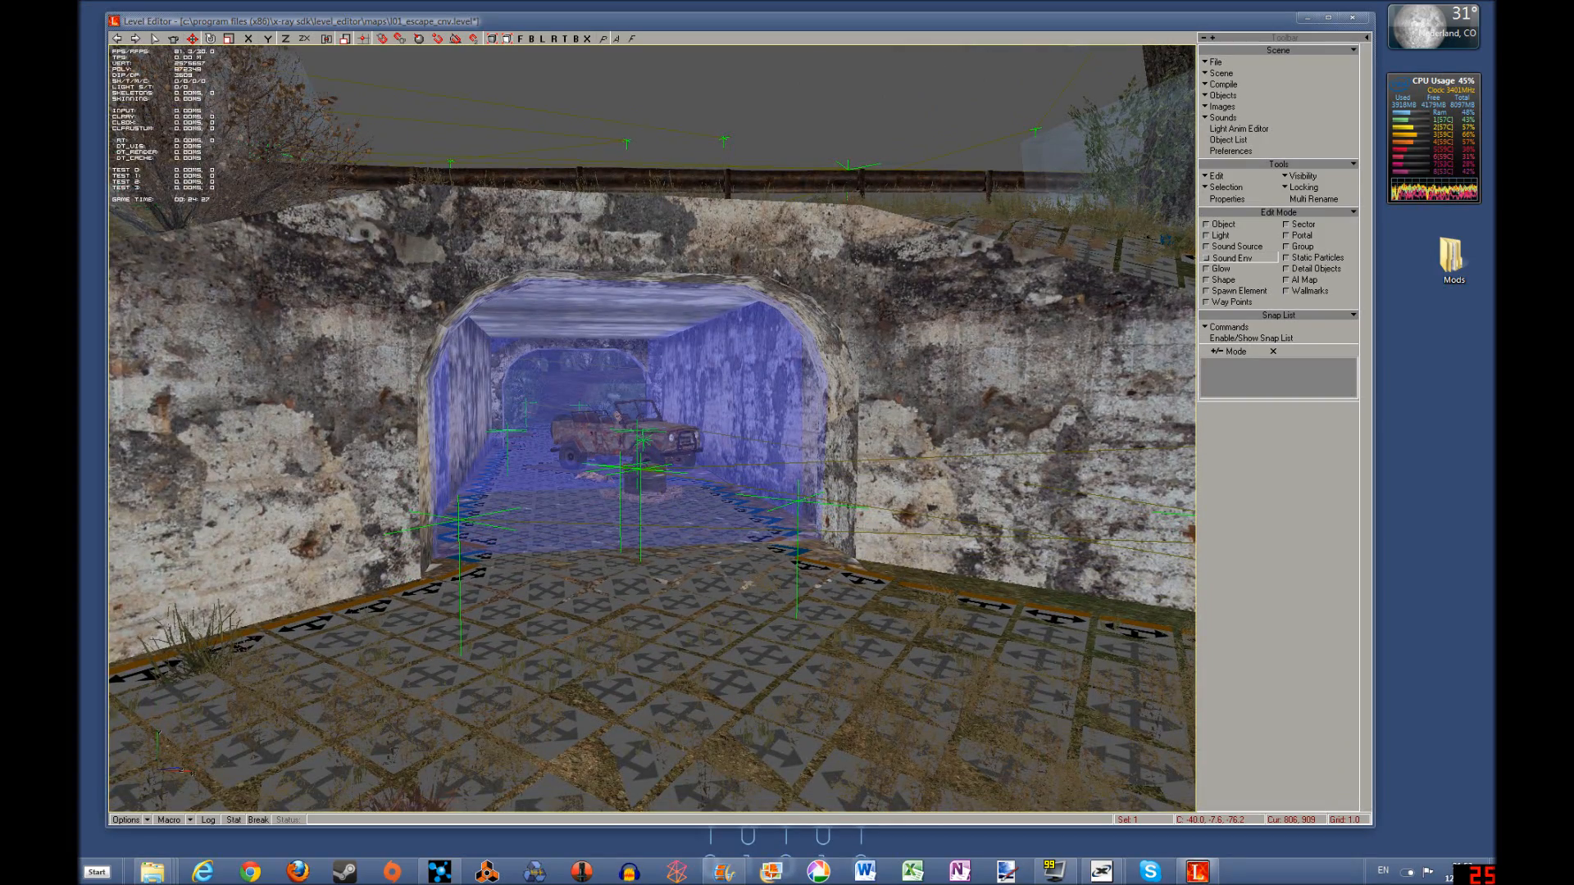
left_click_drag(674, 718, 714, 718, "shift")
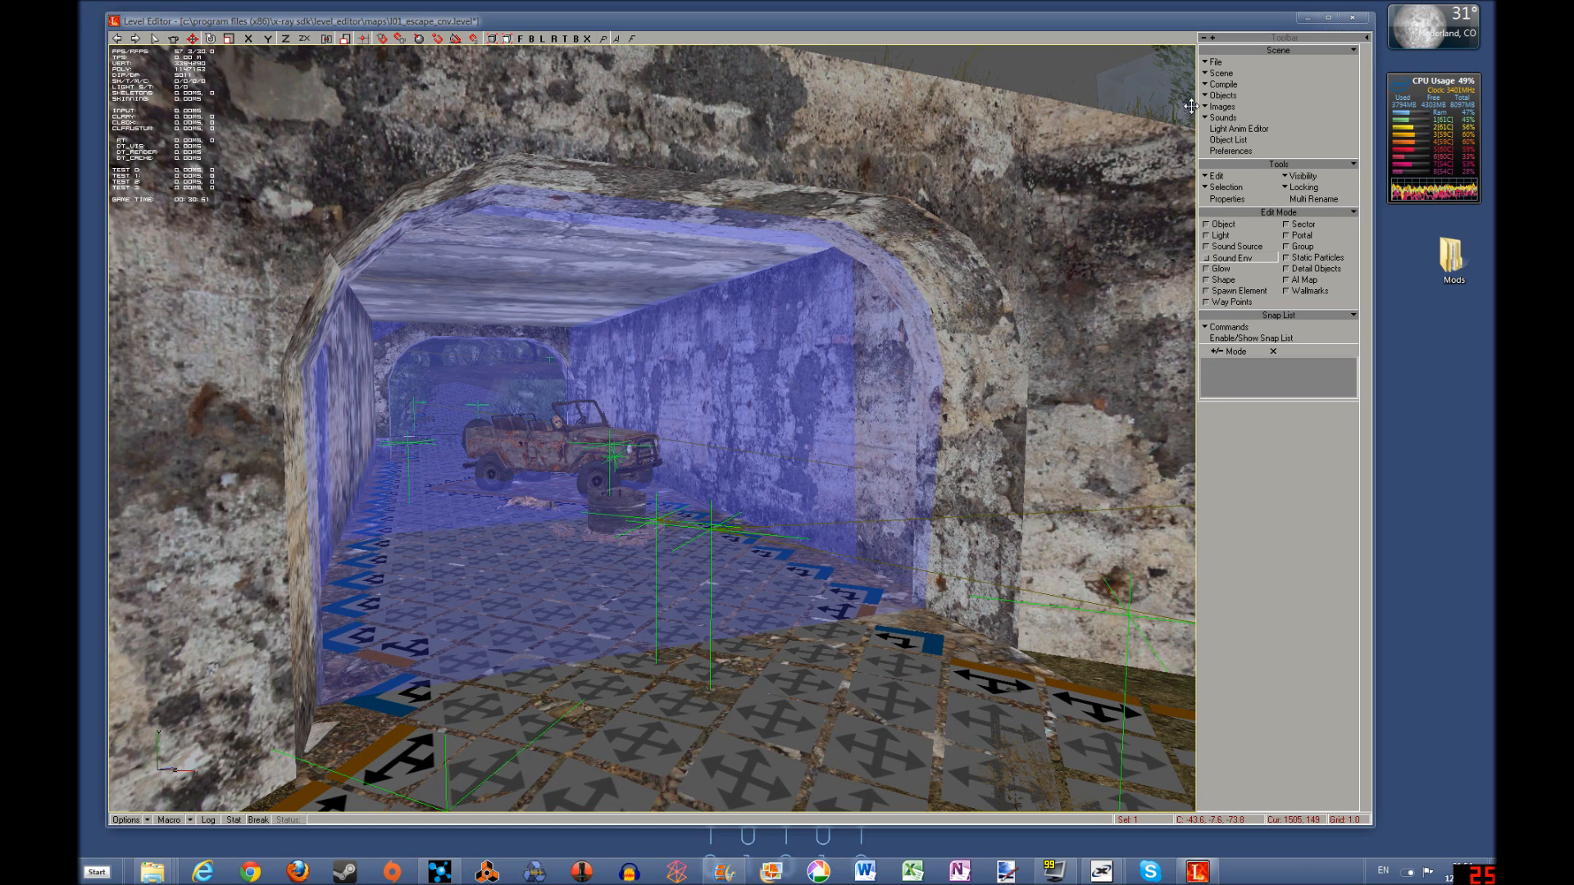
Validate the scene and examine the compile commands available for the level
left_click(1221, 85)
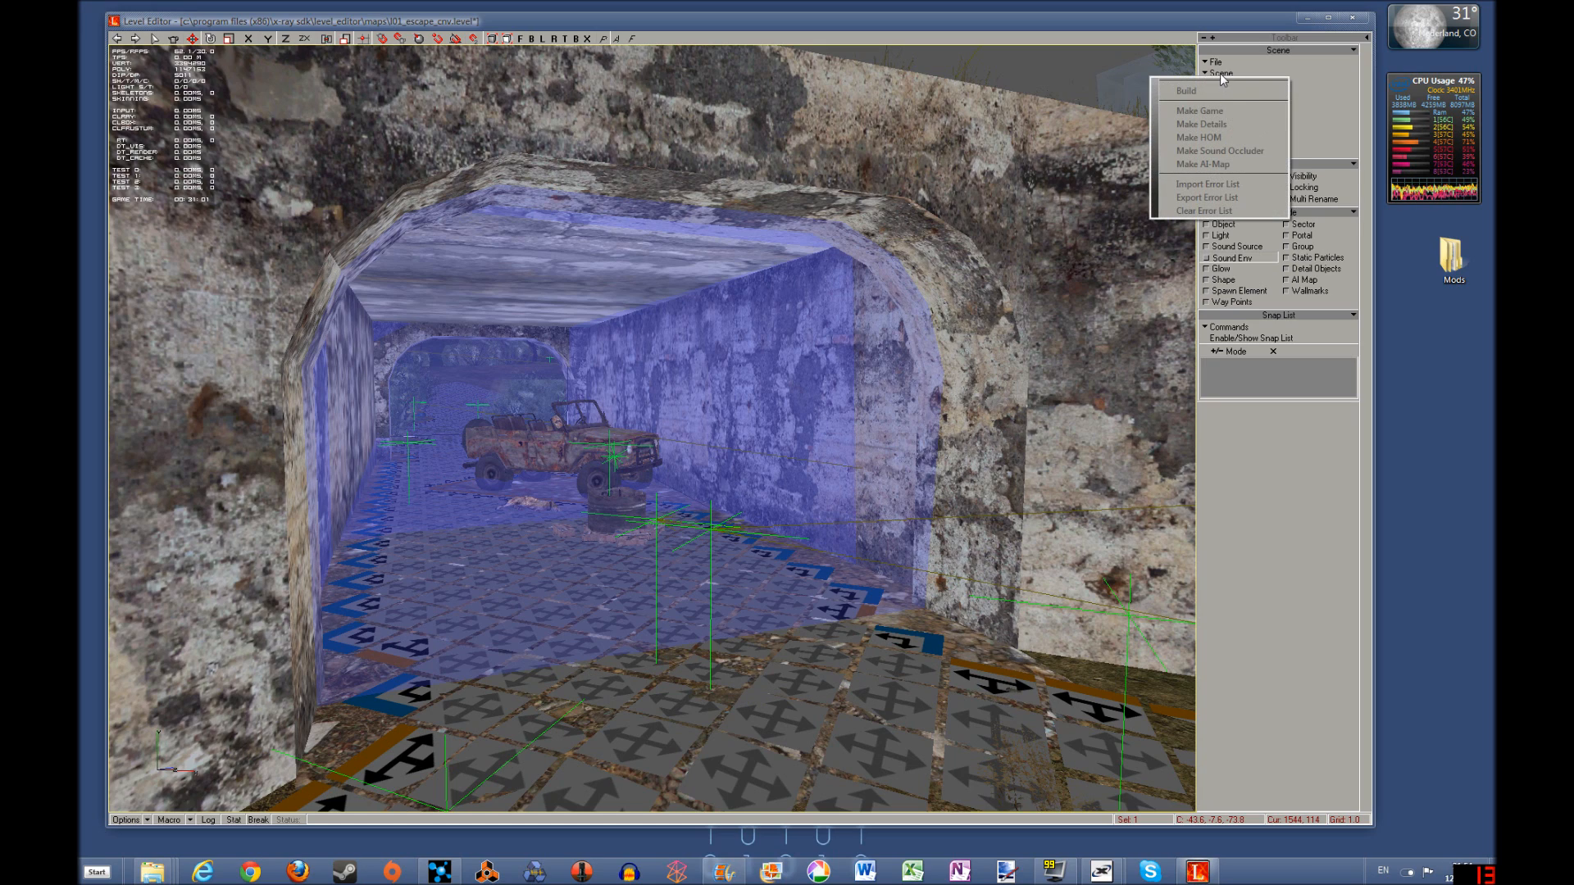
left_click(1221, 75)
left_click(1210, 101)
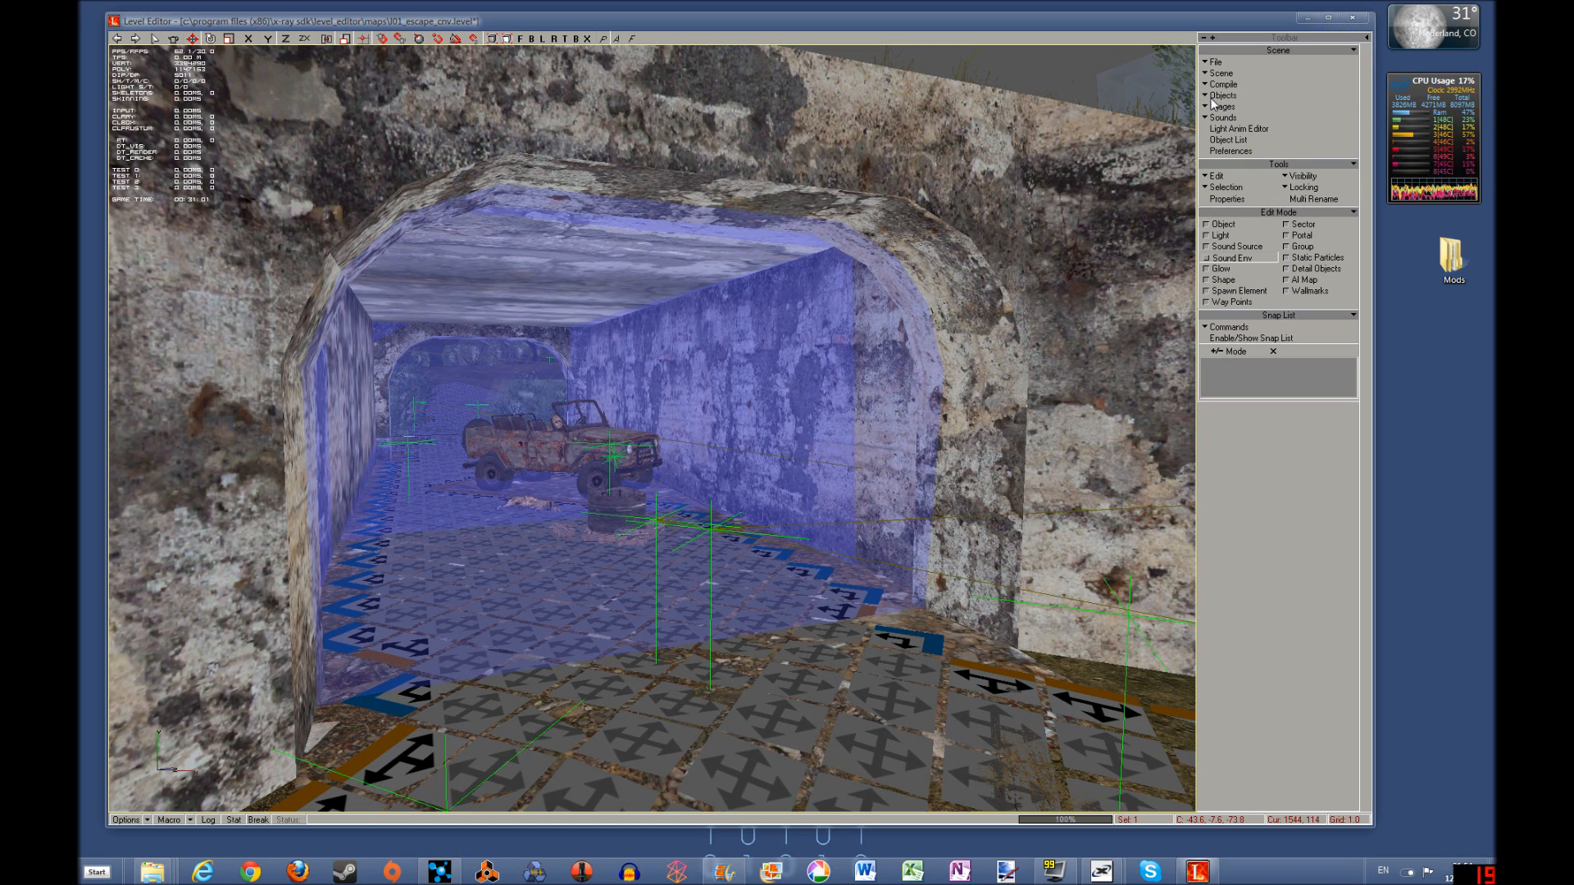
left_click(801, 472)
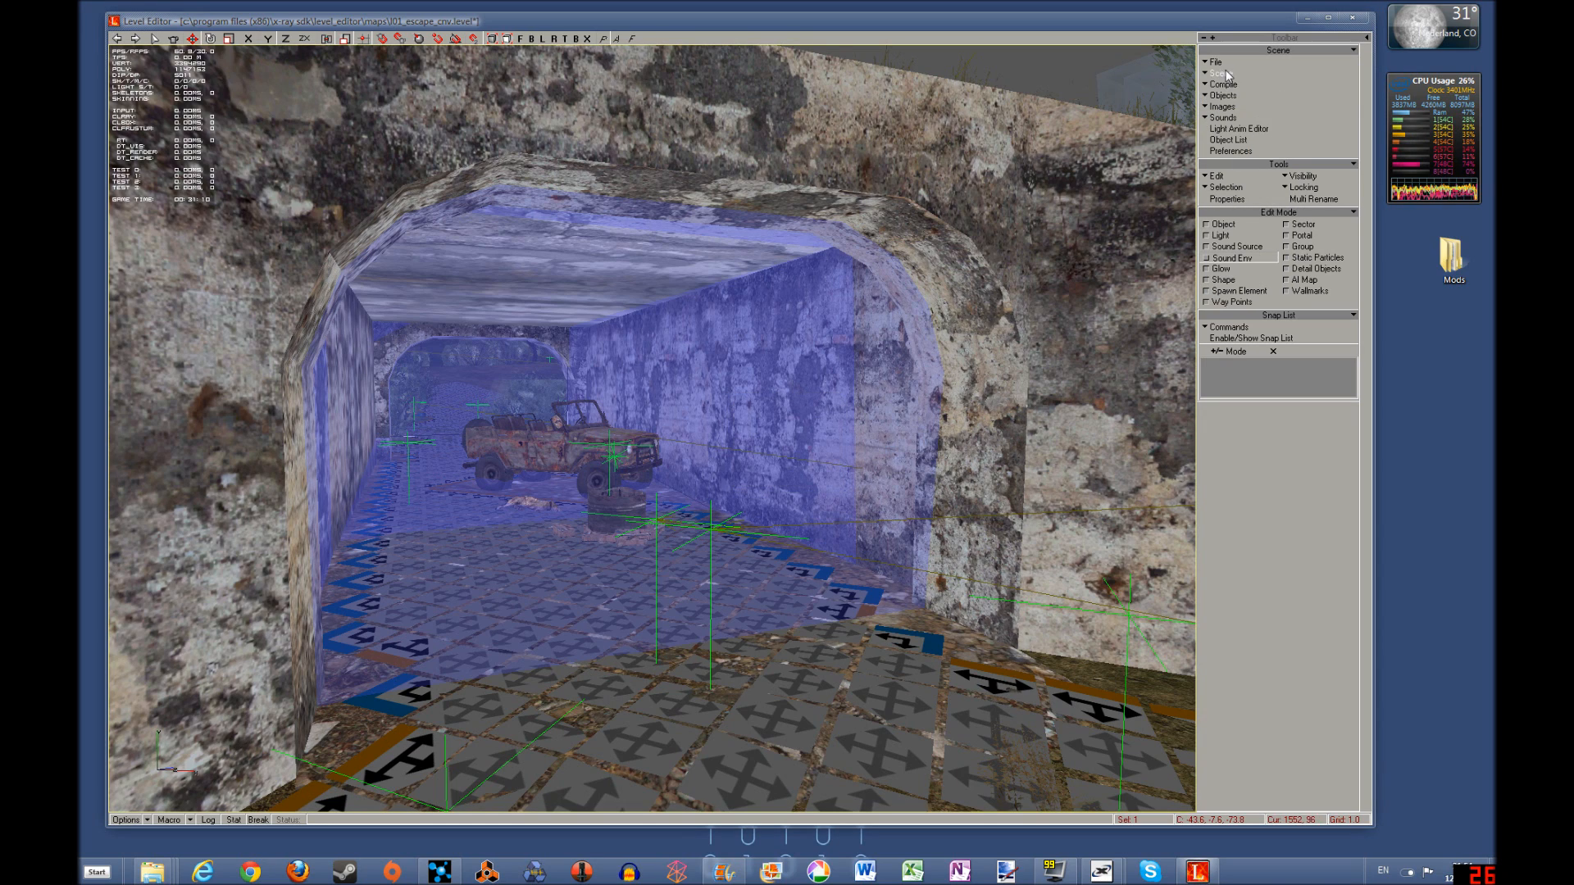
left_click(1223, 86)
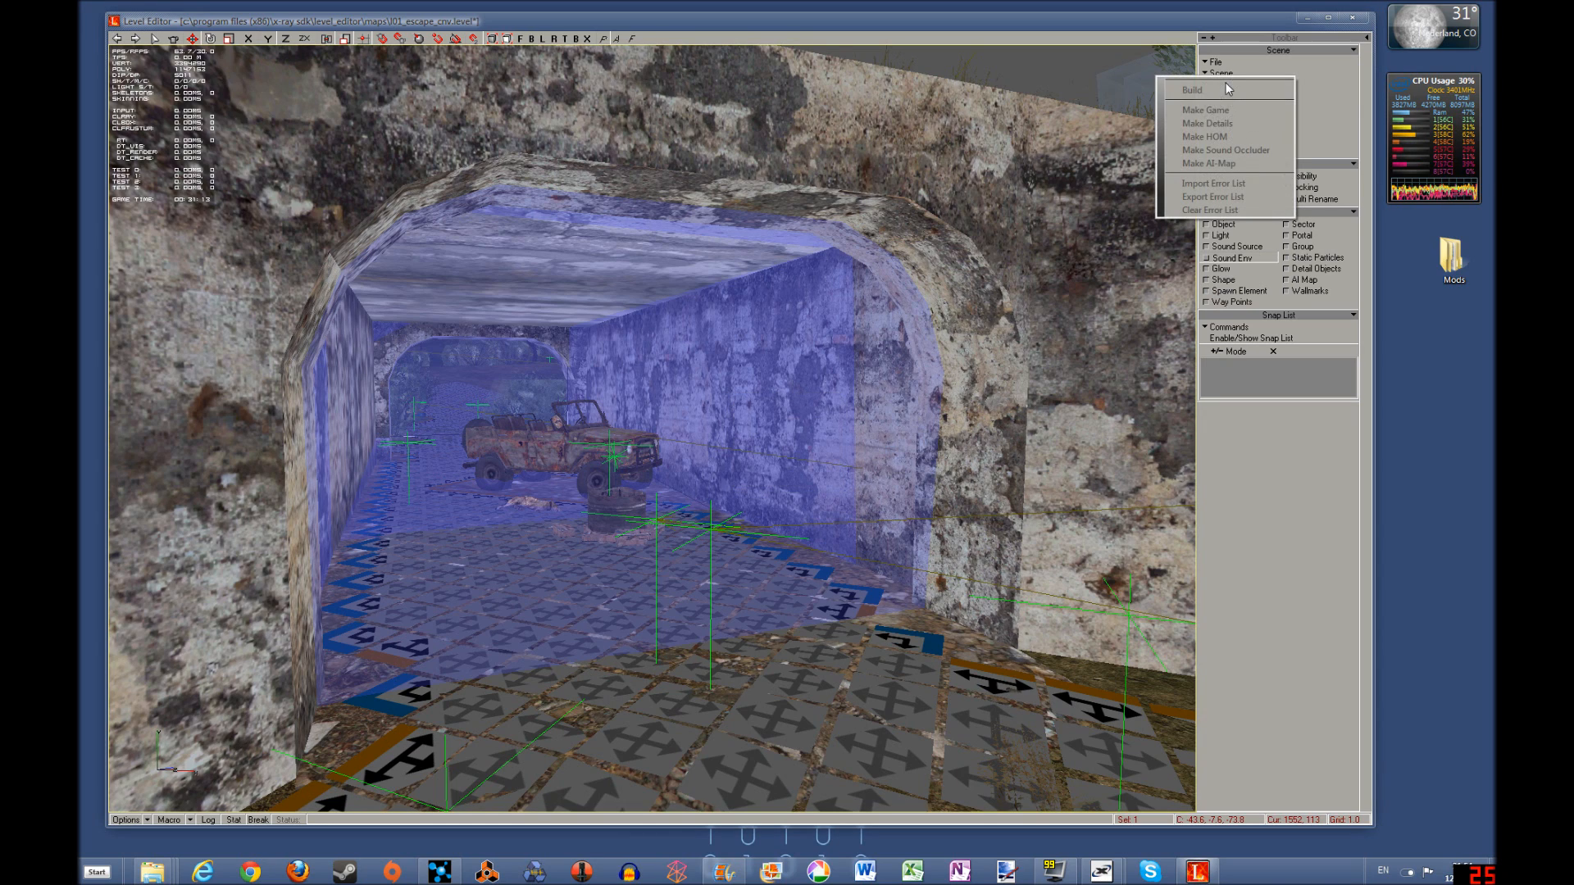
left_click(945, 110)
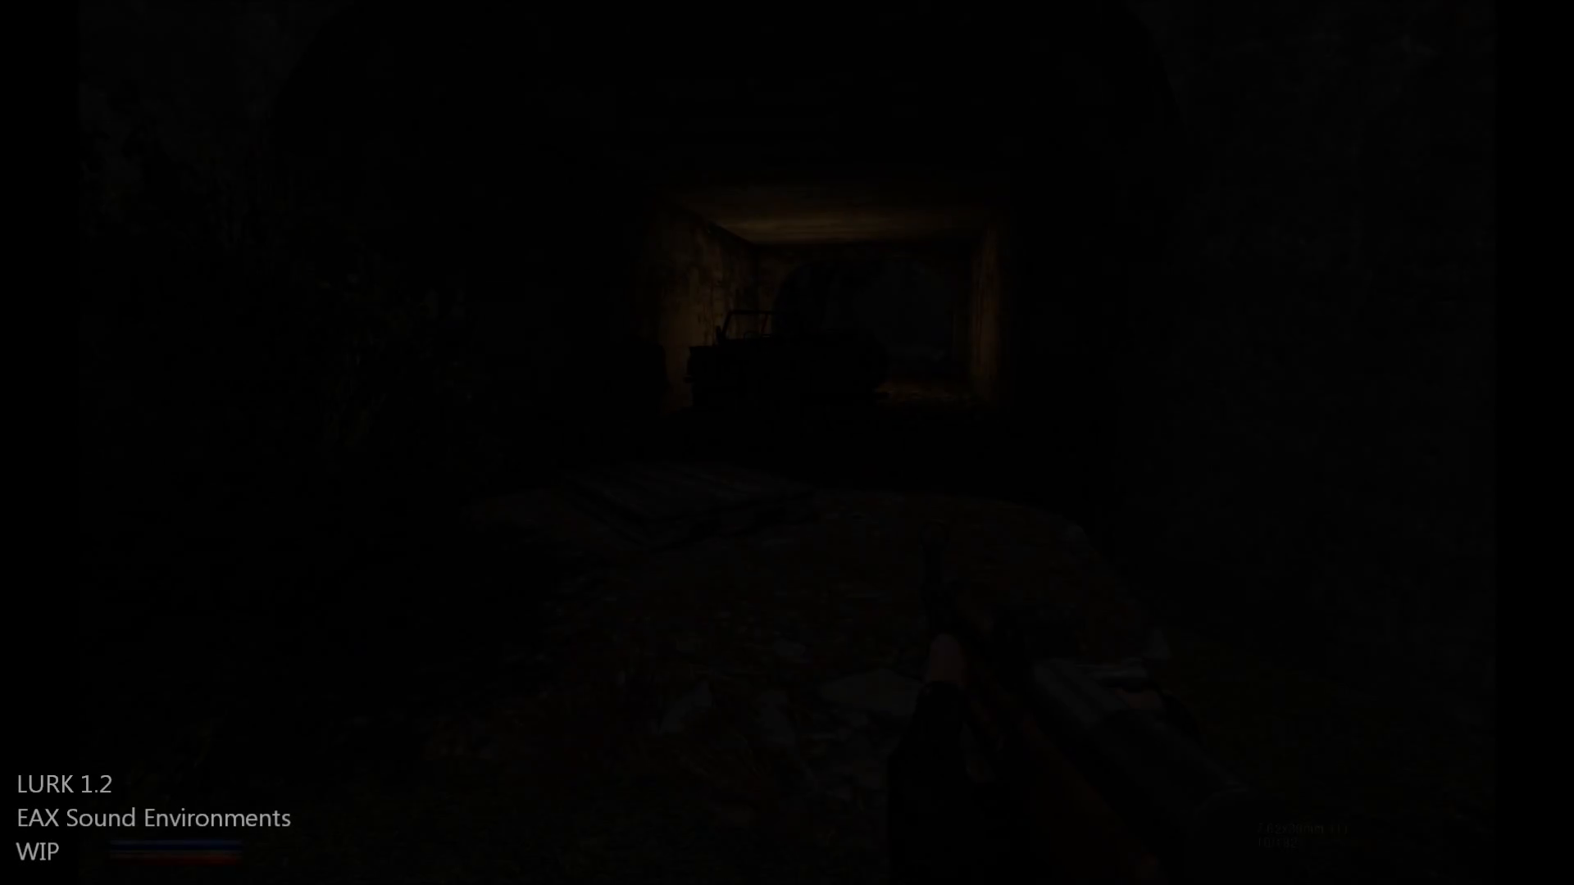
key("w")
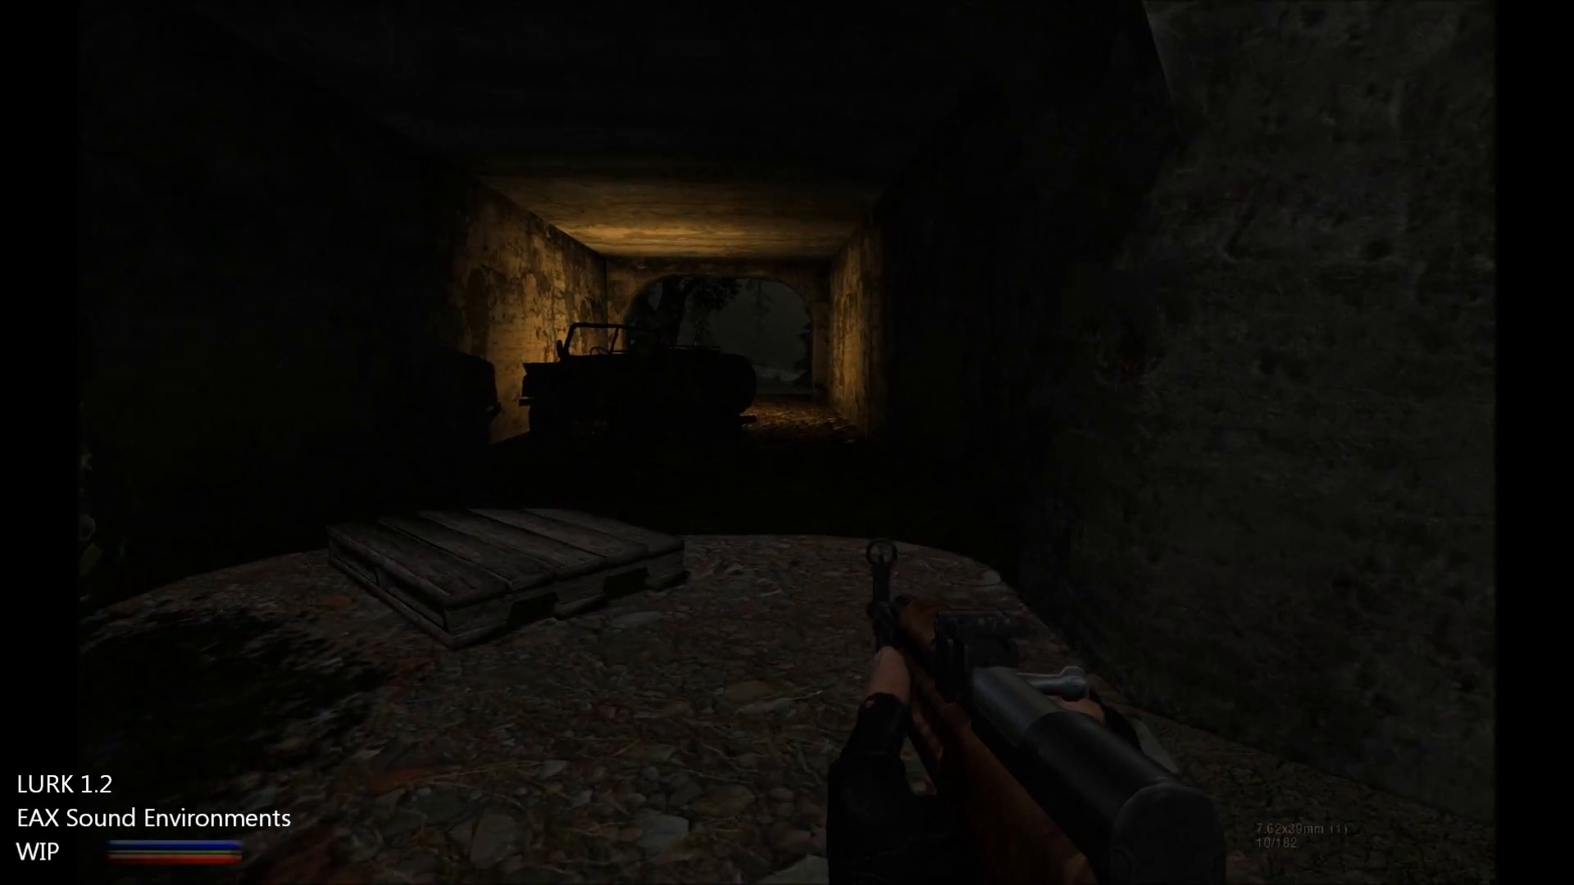
key("w")
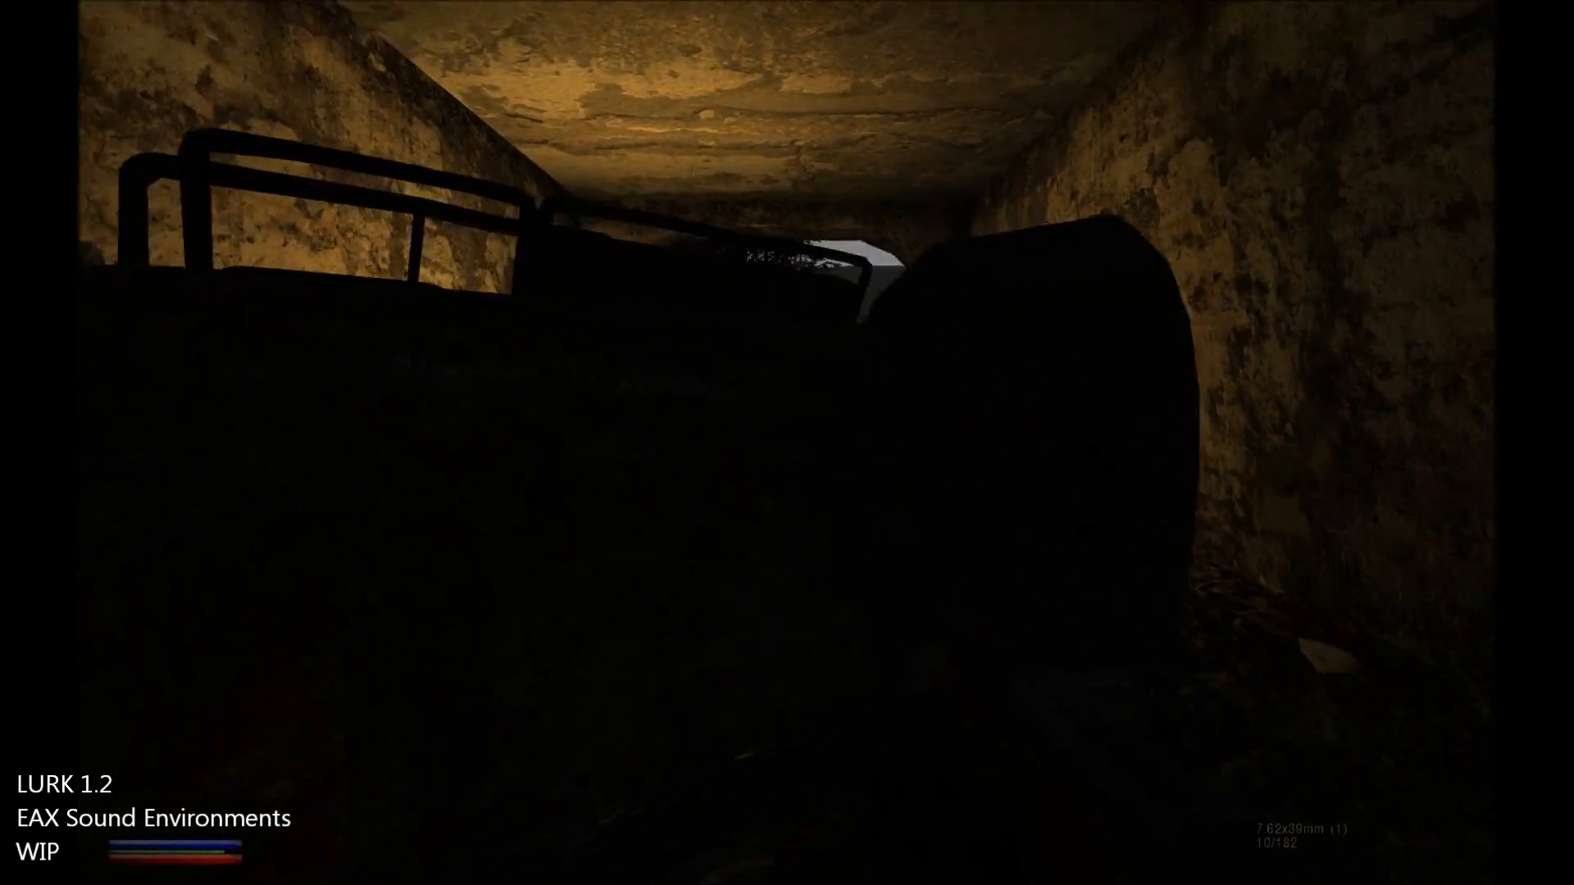
key("w")
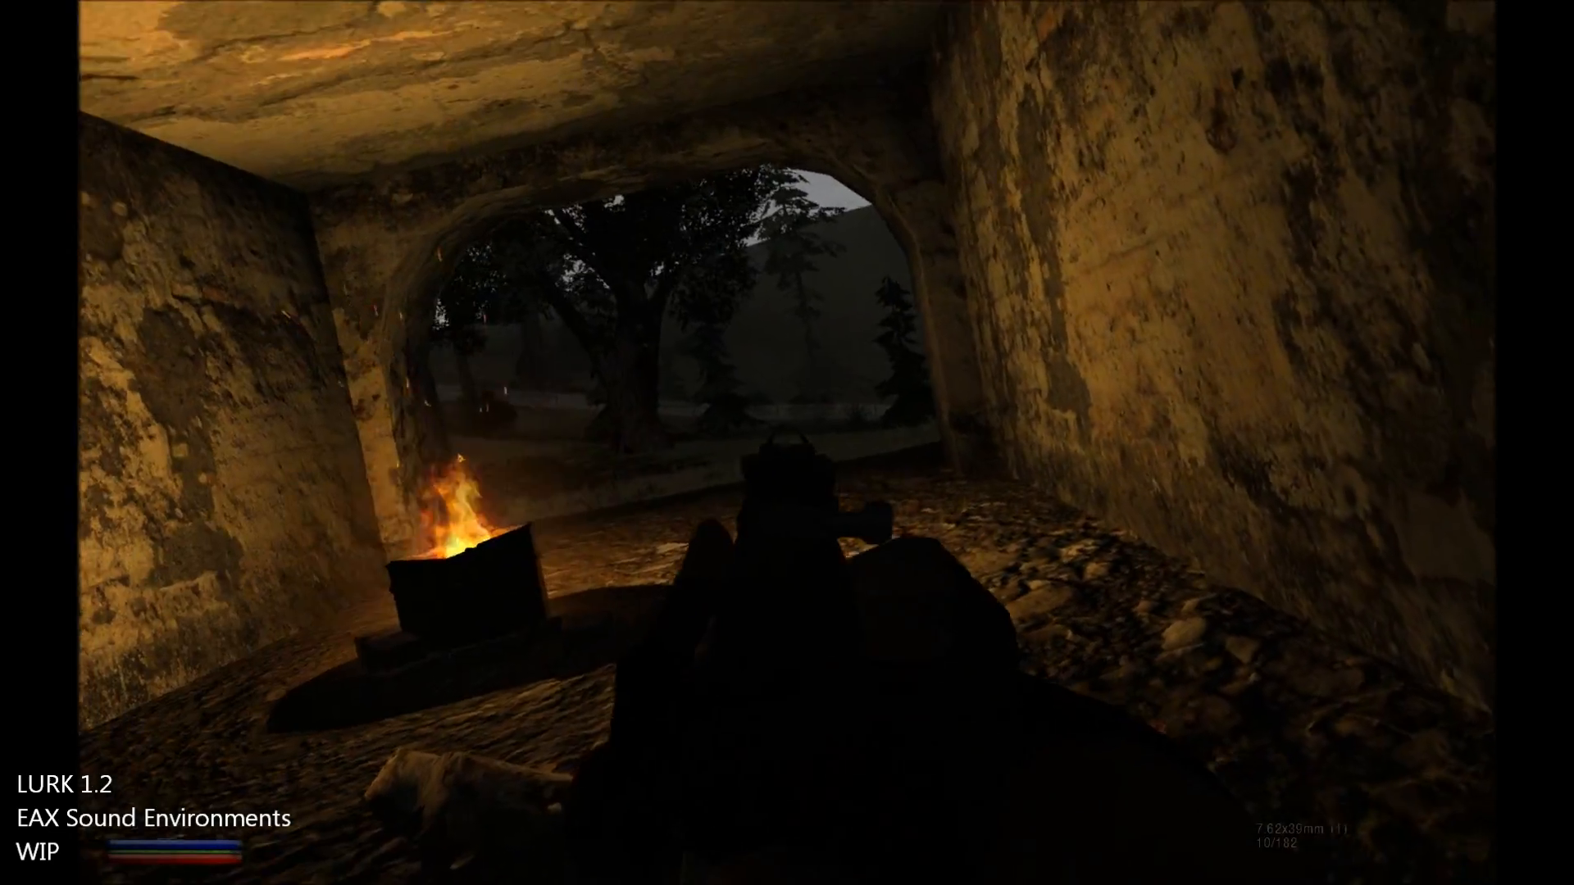
key("s")
left_click(787, 444)
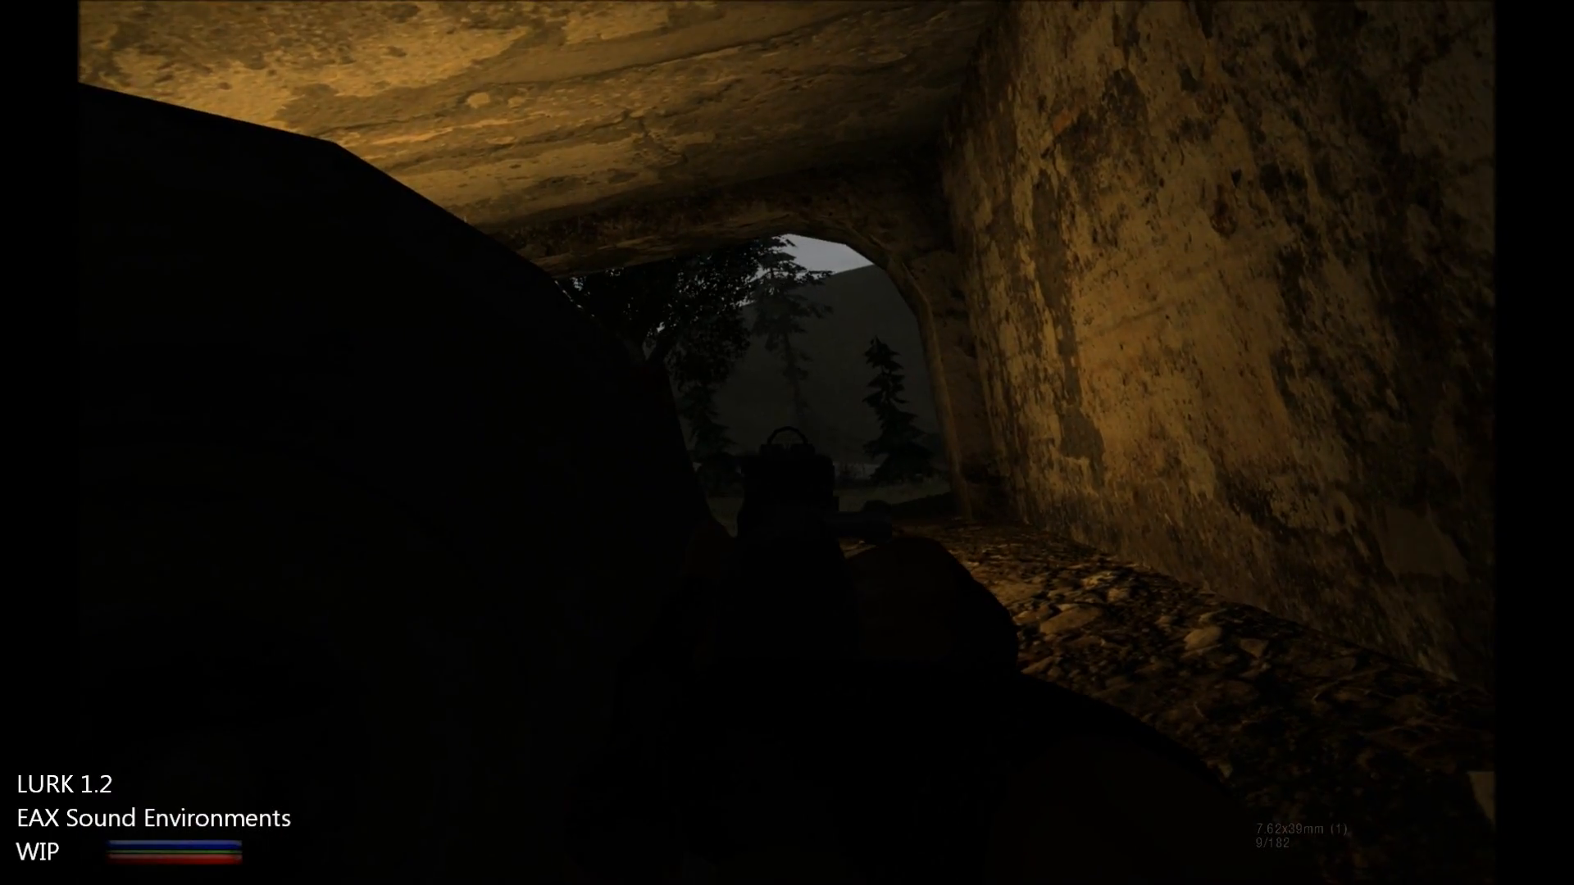
left_click(787, 443)
left_click(787, 443)
left_click(787, 443)
key("a")
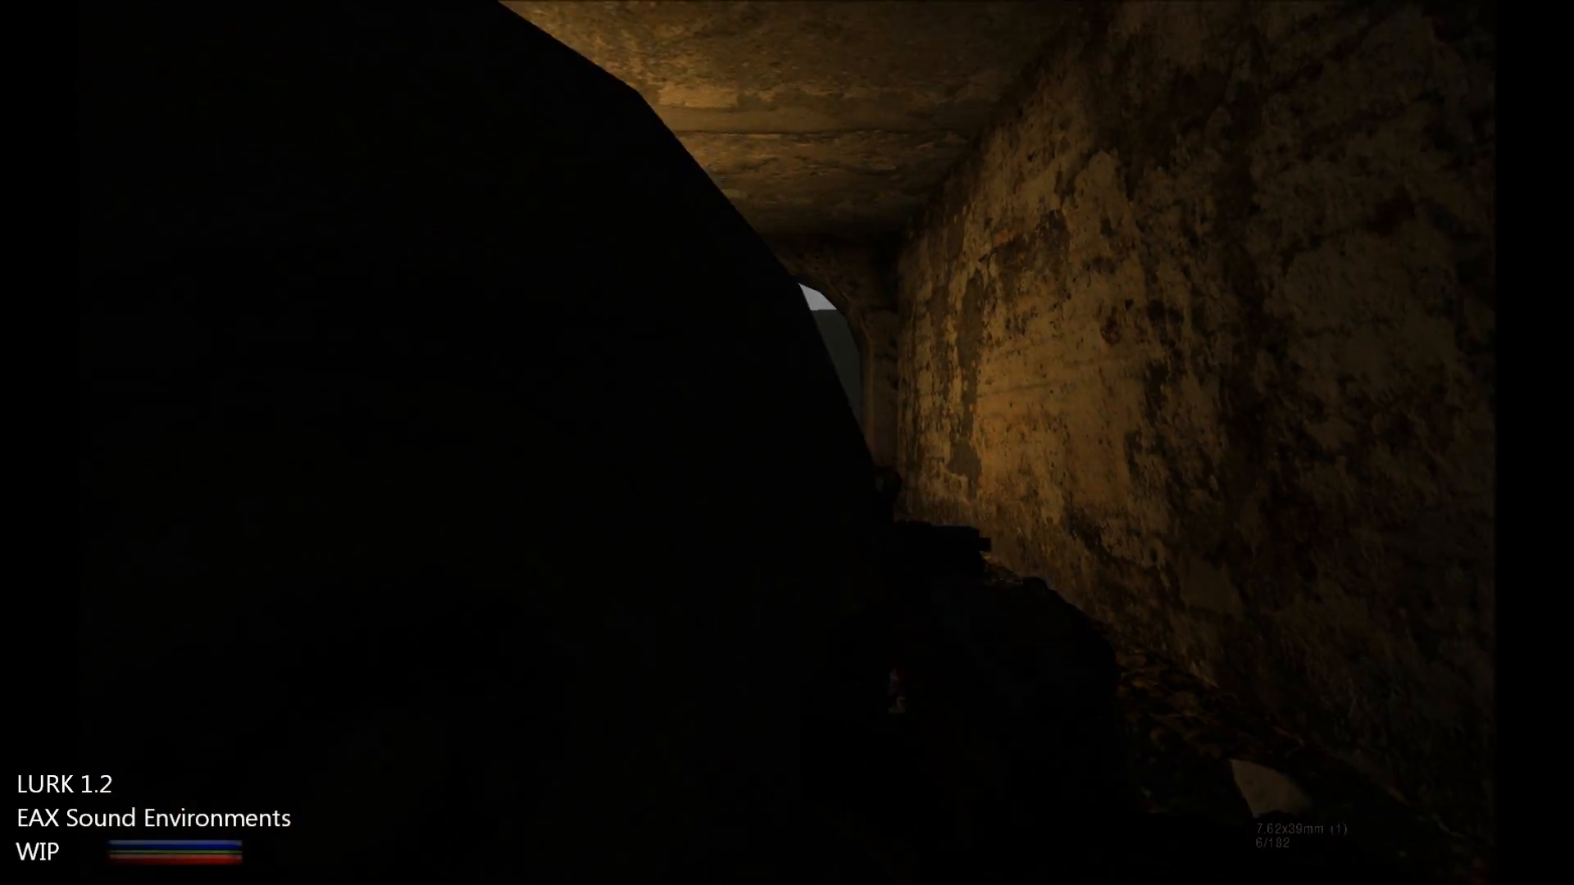
key("d")
key("r")
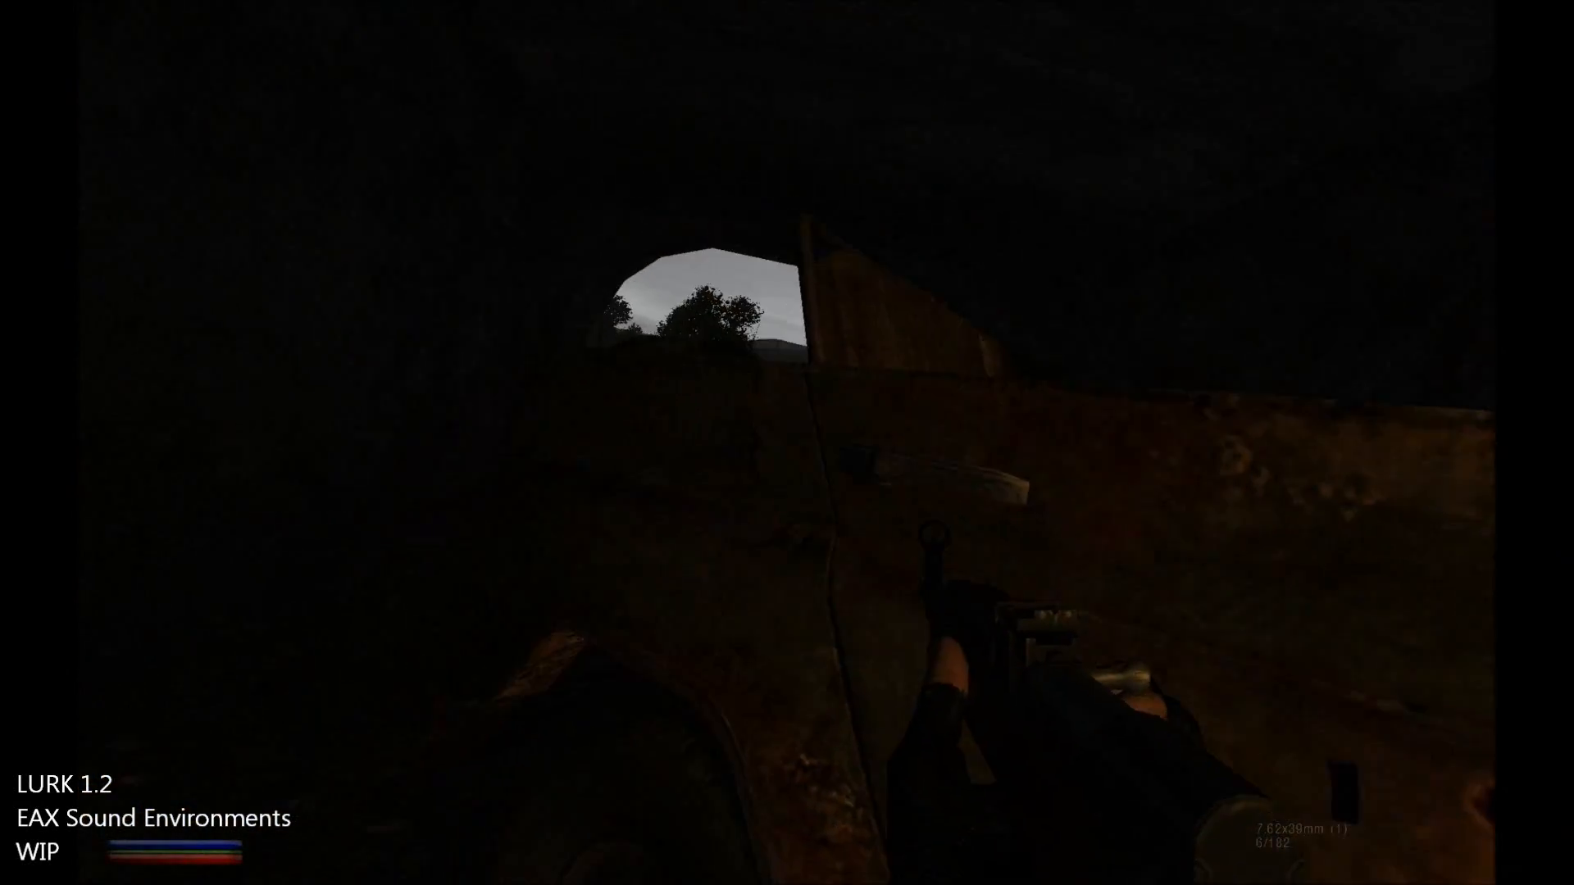
key("w")
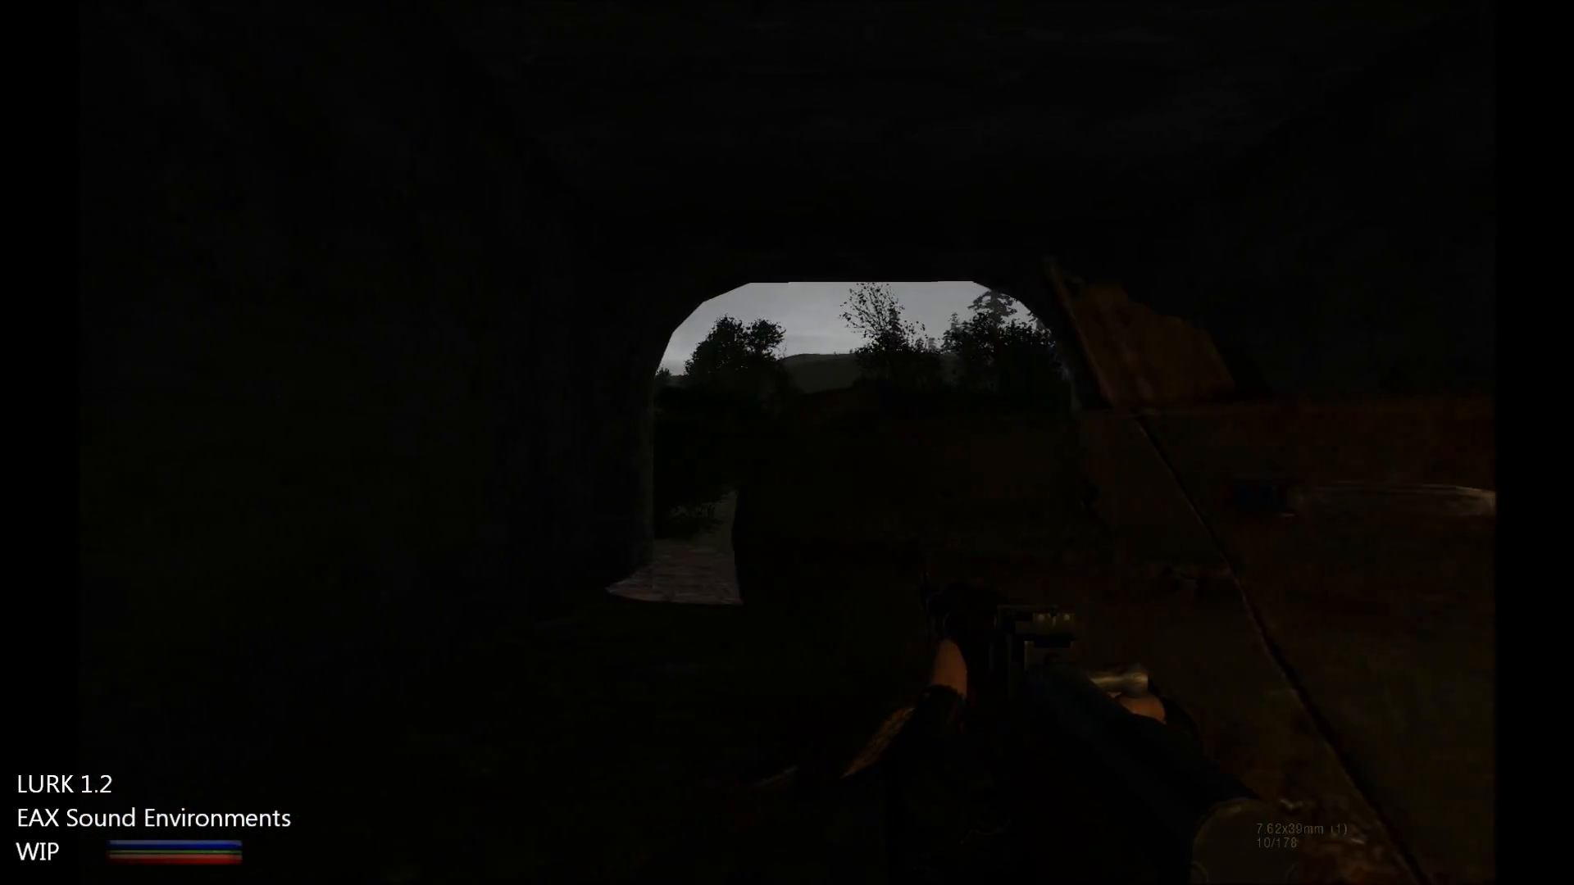
key("s")
right_click(787, 443)
key("w")
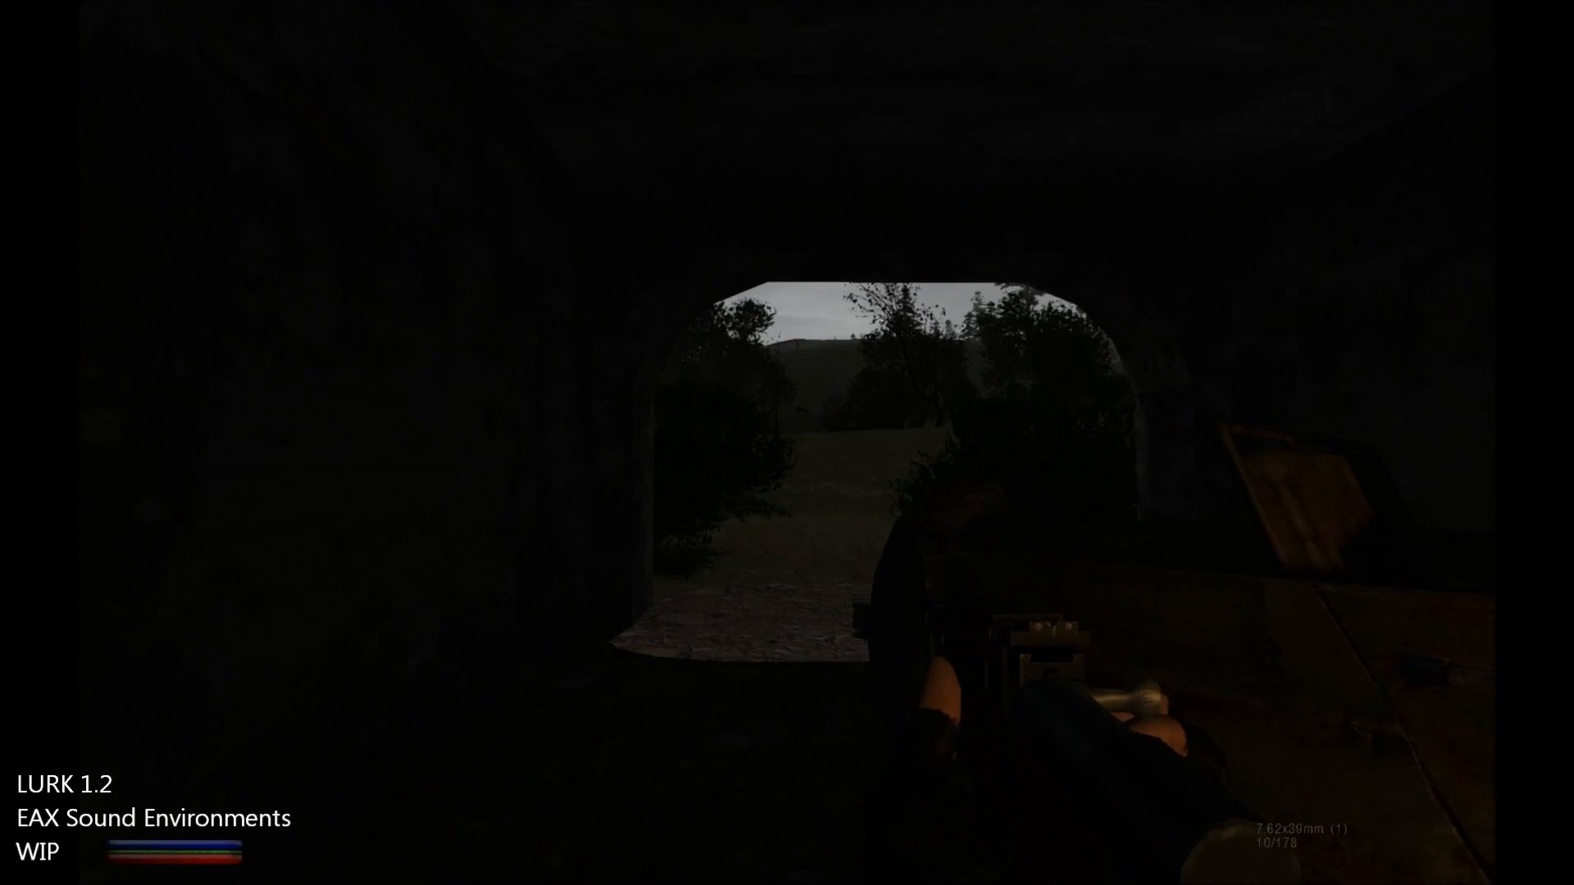
right_click(788, 442)
left_click(788, 443)
key("s")
left_click(787, 443)
left_click(787, 443)
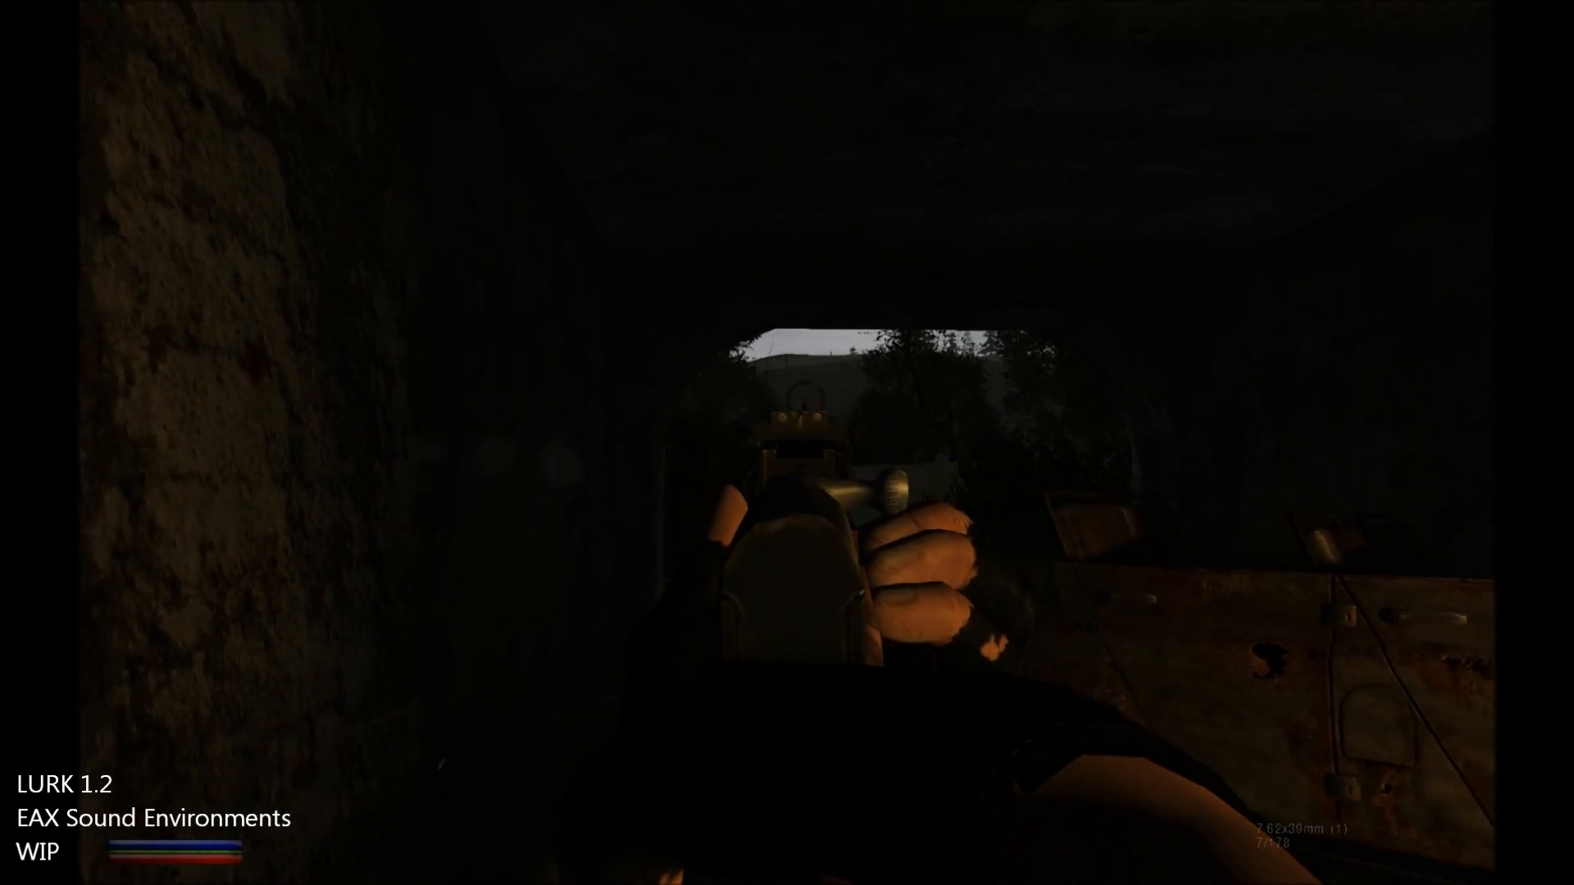
left_click(787, 444)
key("s")
left_click(788, 443)
left_click(787, 442)
left_click(787, 443)
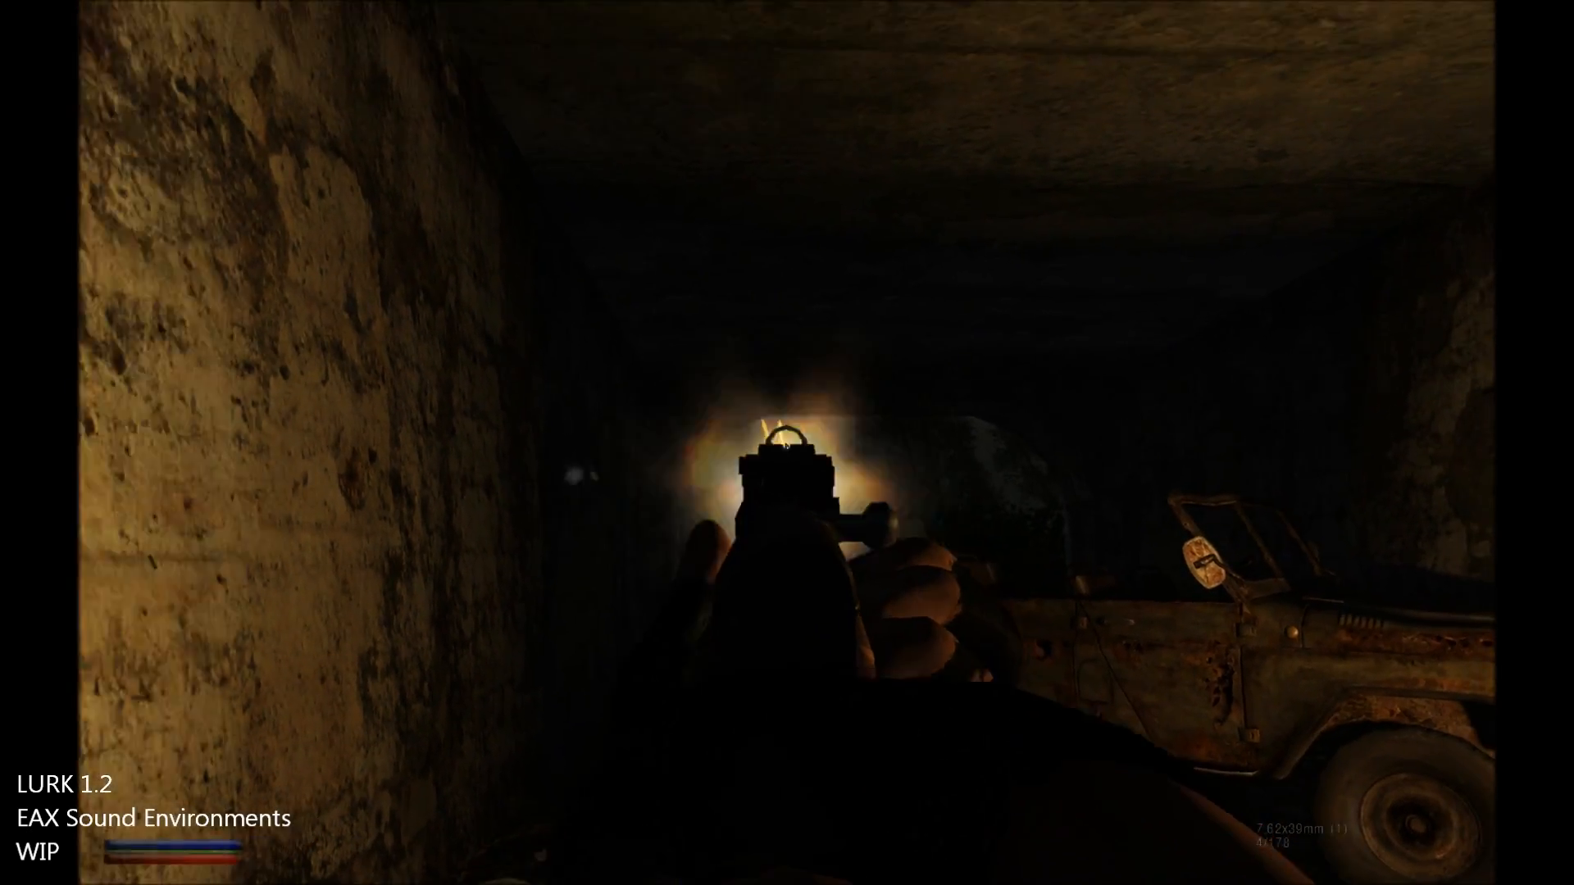
key("s")
left_click(787, 443)
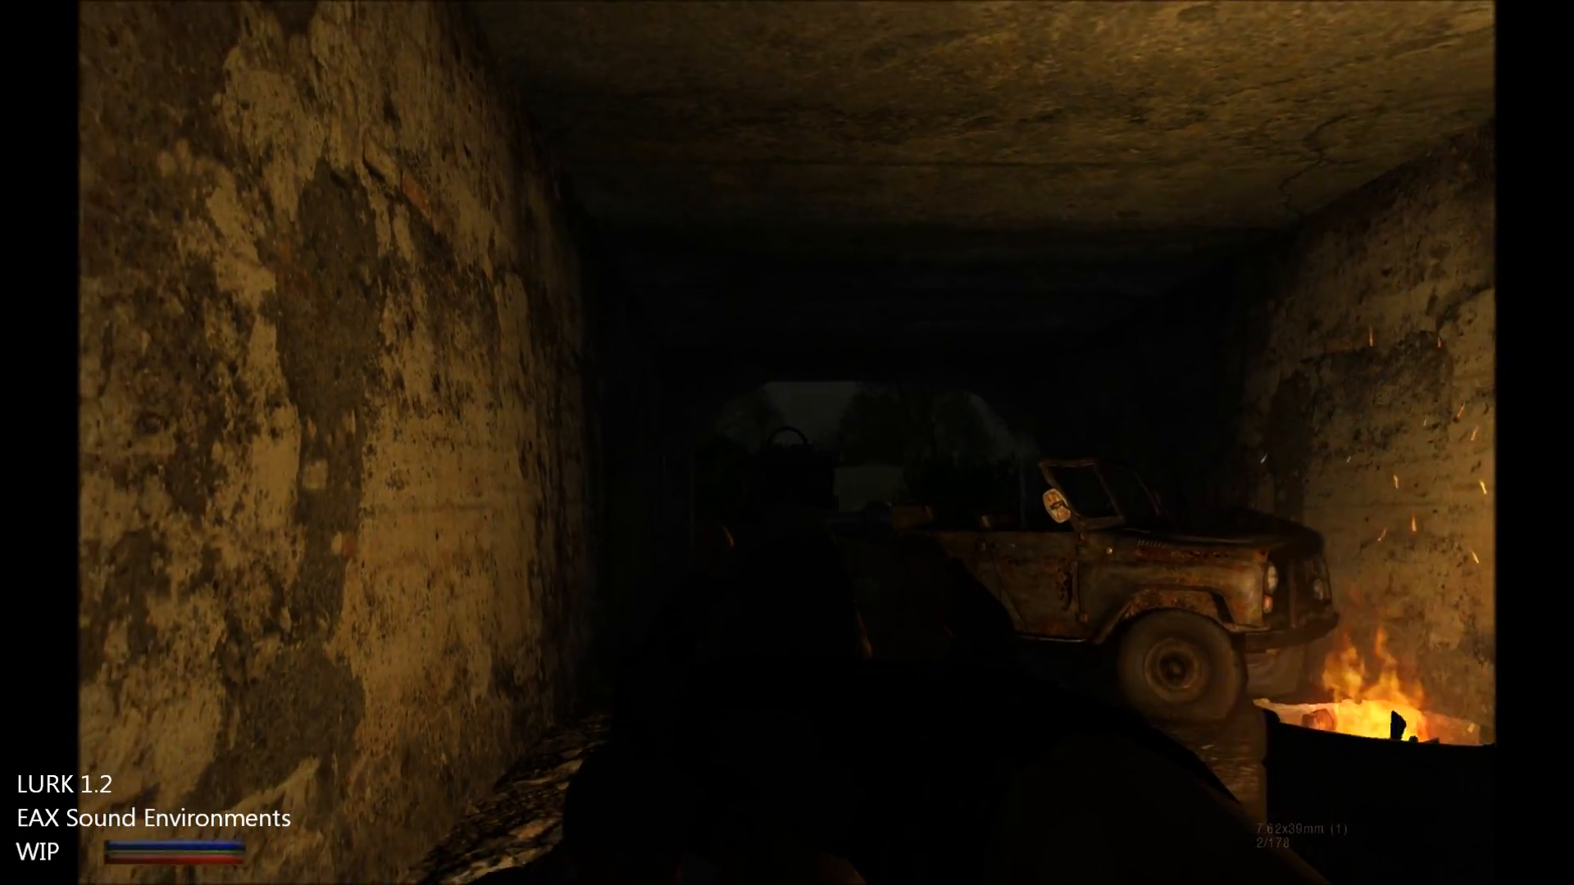
left_click(787, 443)
key("s")
left_click(787, 442)
key("r")
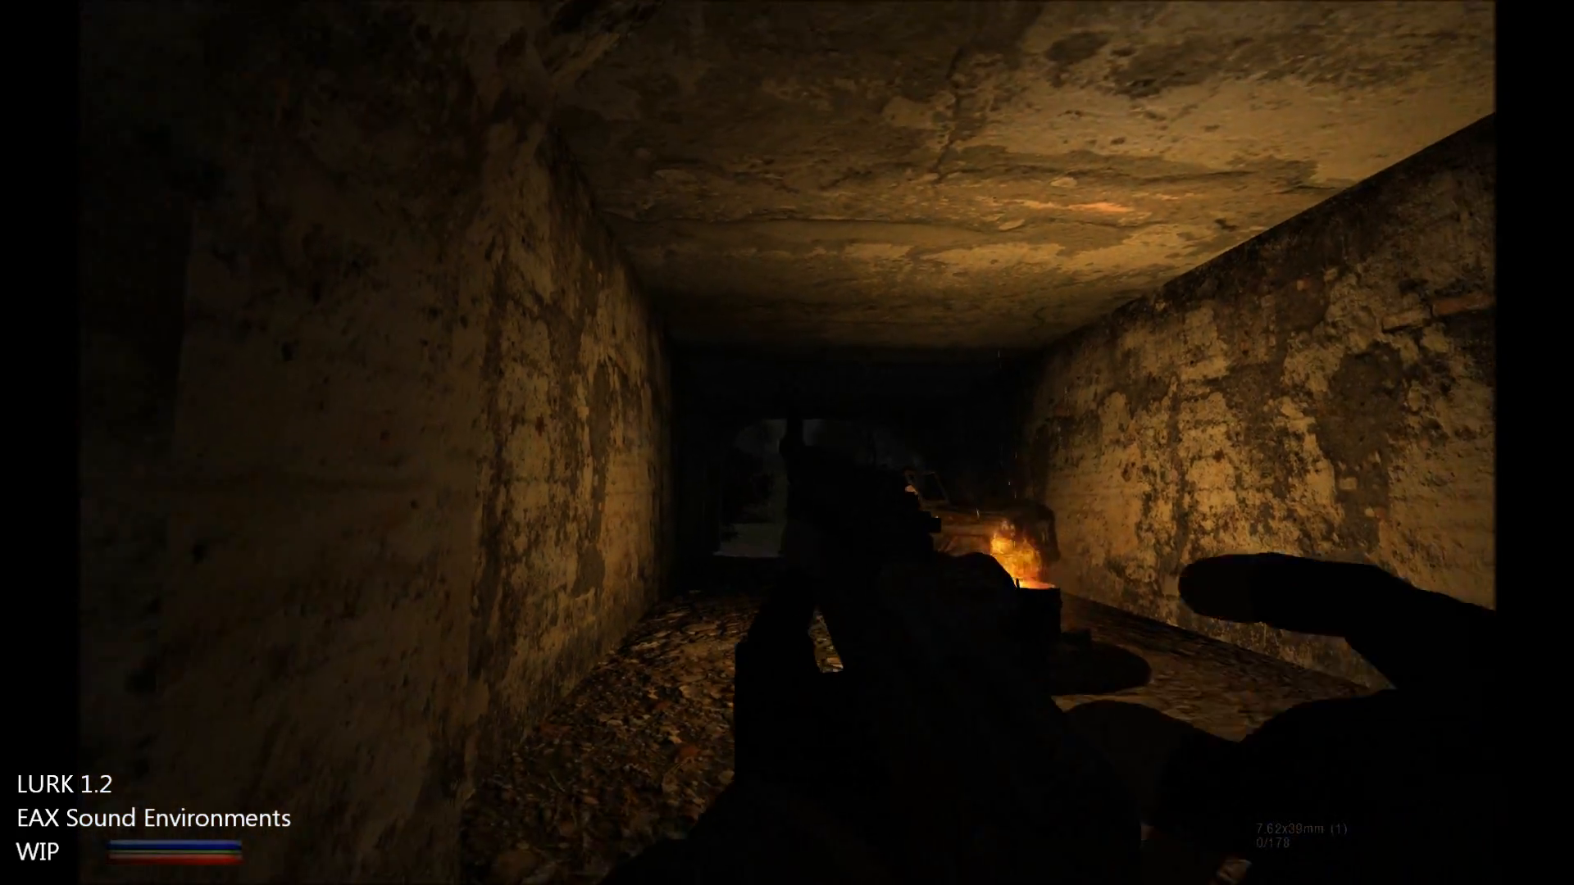
key("s")
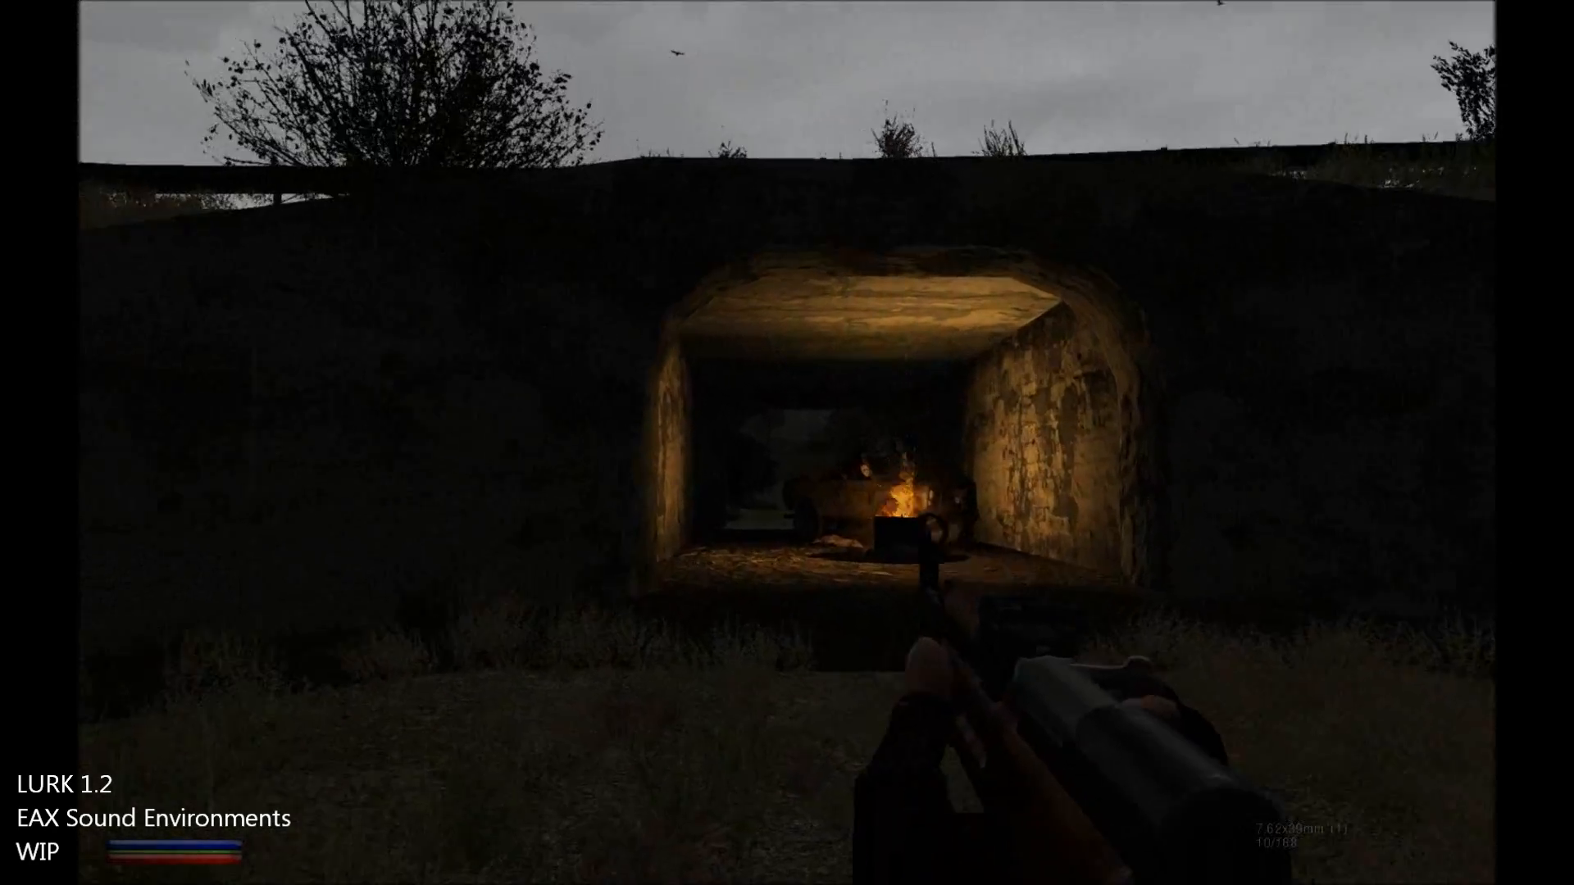
right_click(787, 443)
key("s")
left_click(787, 442)
left_click(787, 443)
left_click(787, 443)
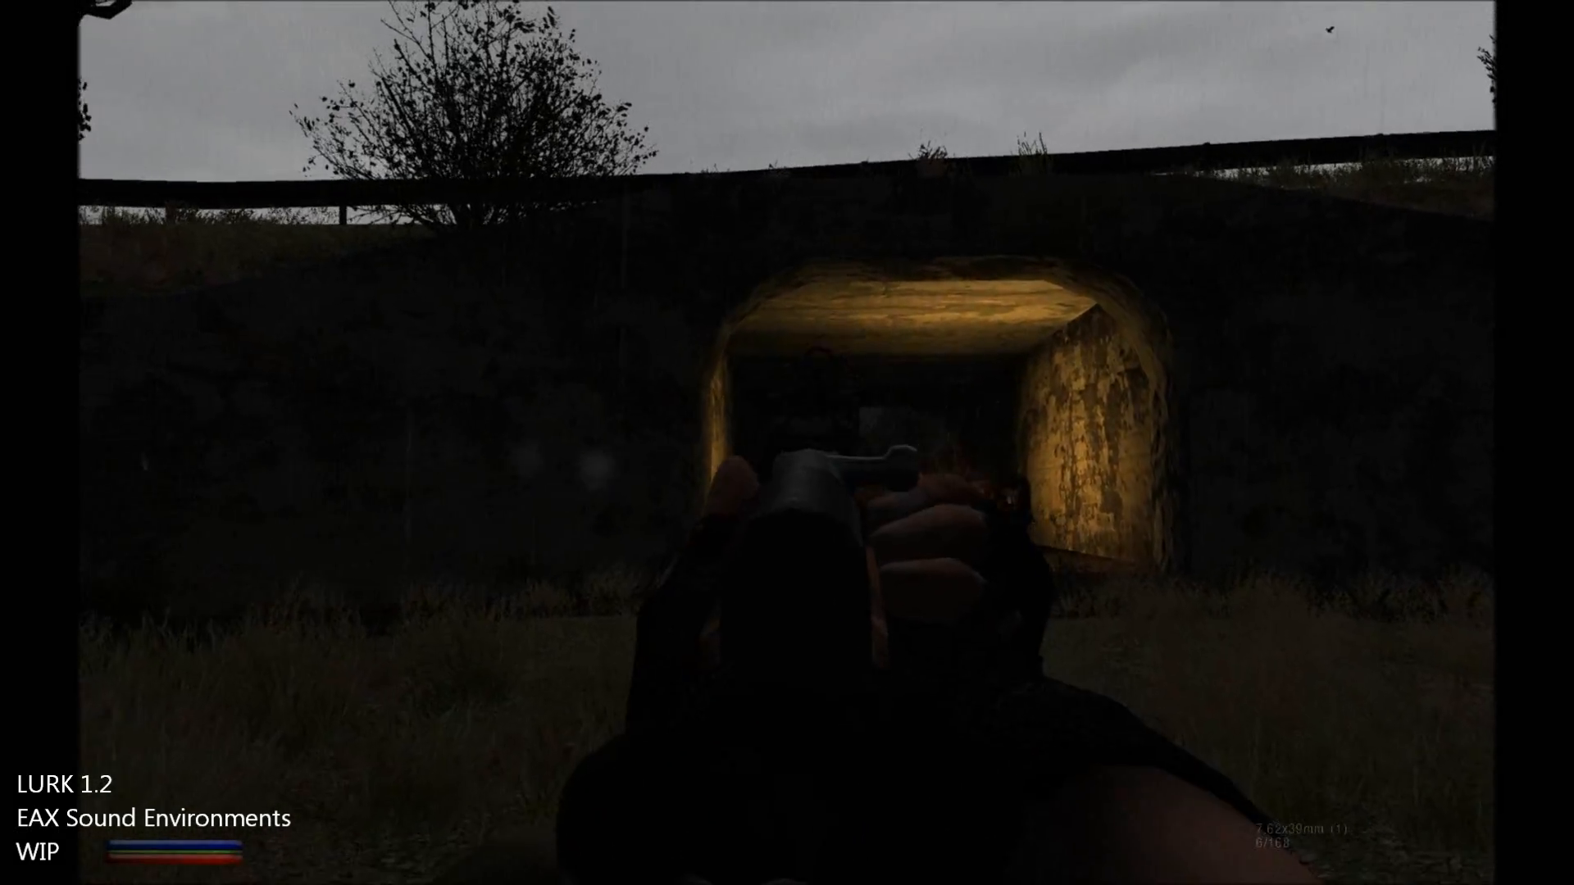
left_click(787, 443)
right_click(787, 443)
key("s")
key("r")
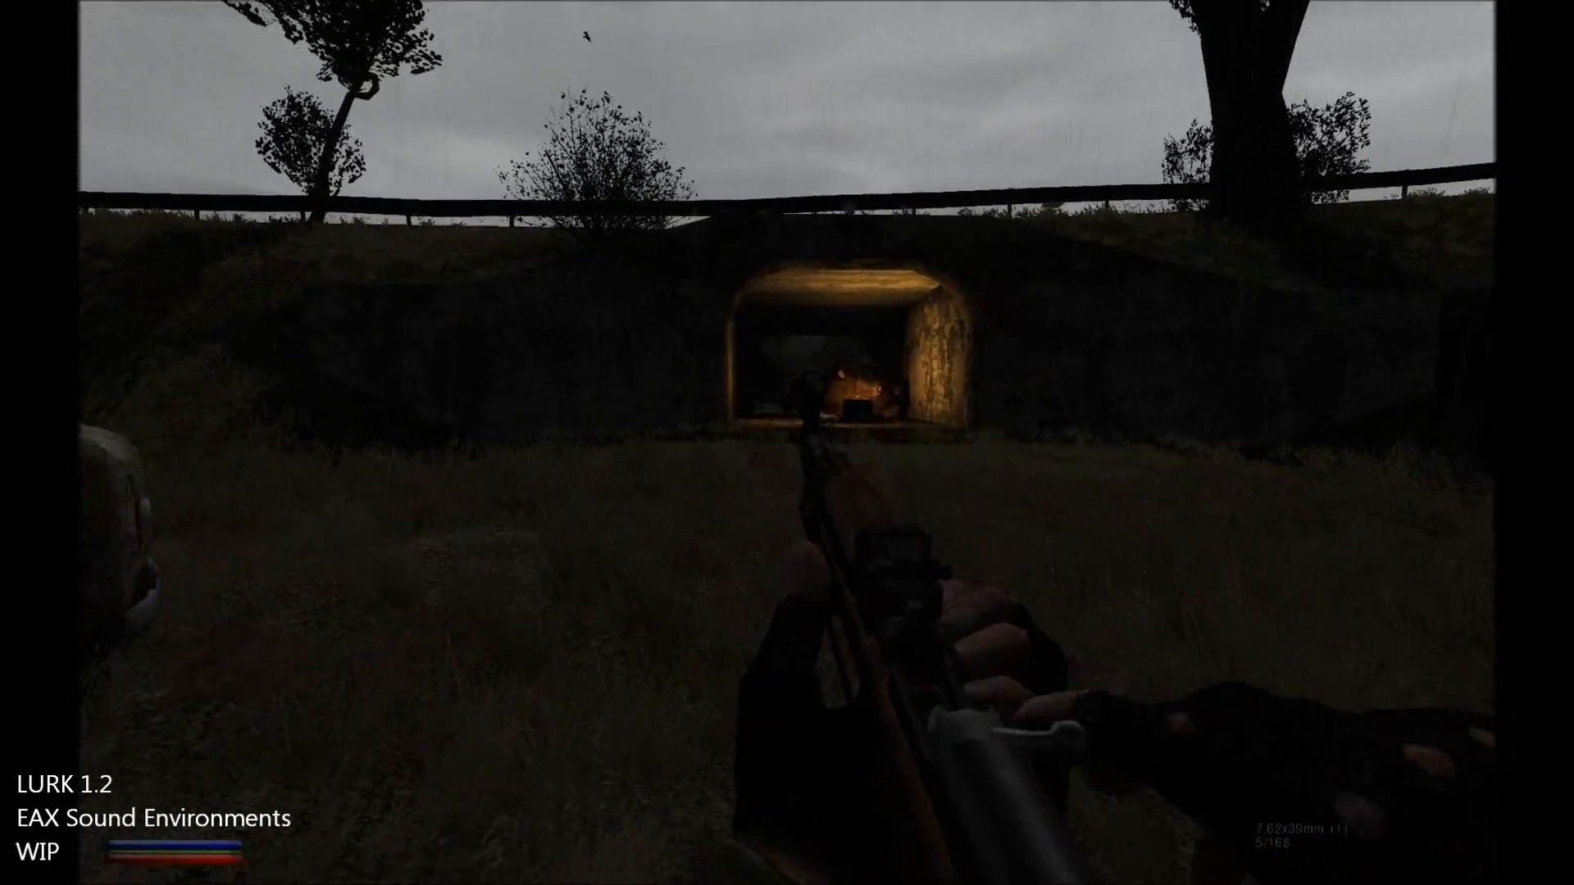
key("2")
key("w")
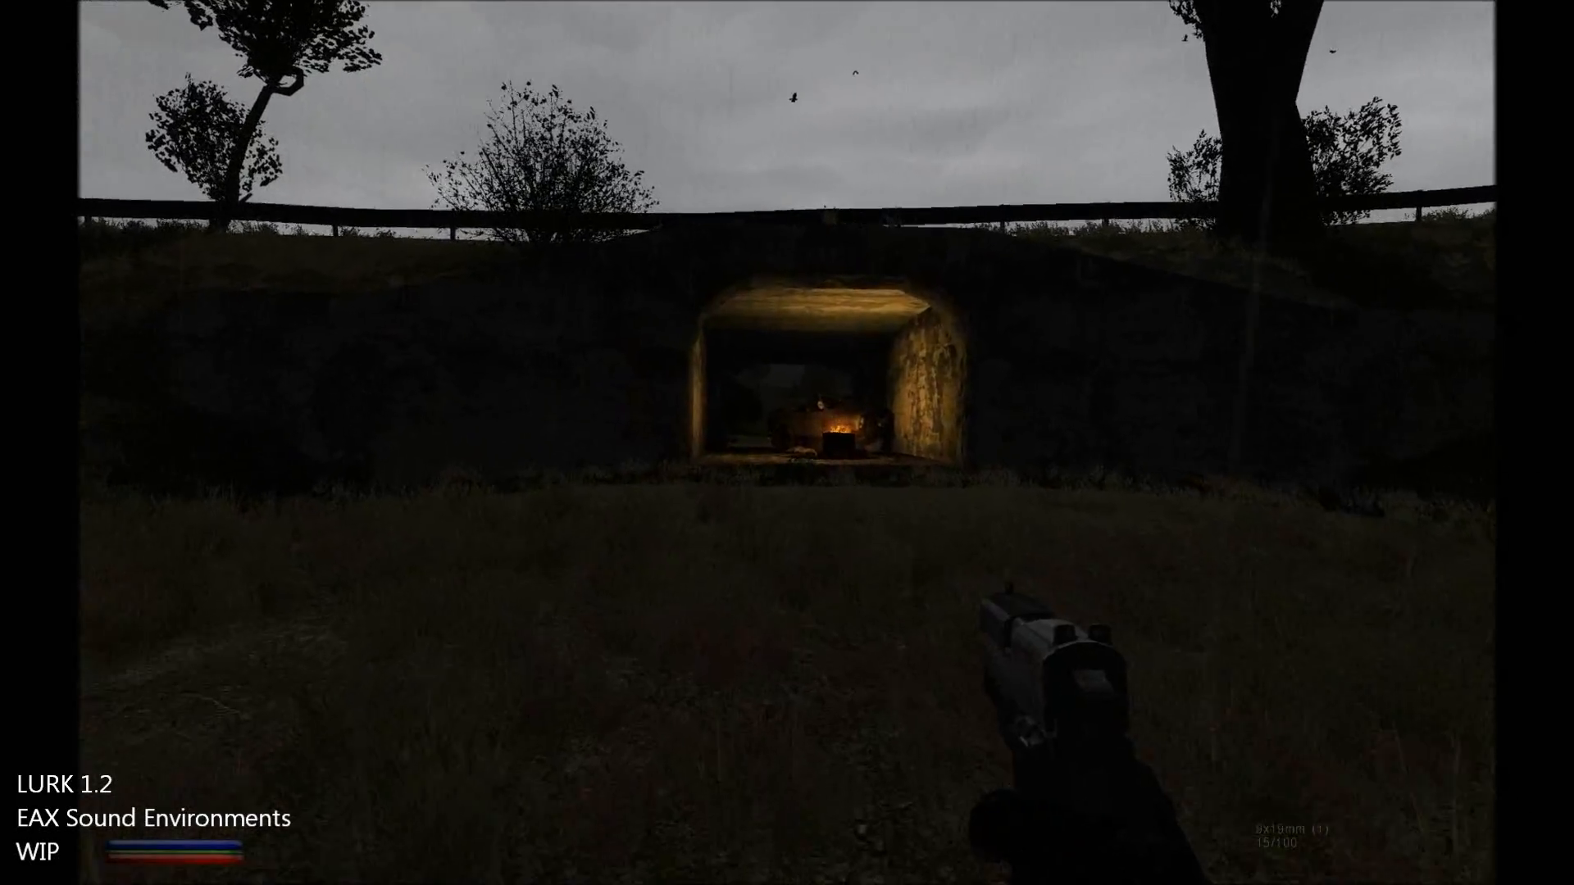
right_click(787, 443)
right_click(787, 443)
key("s")
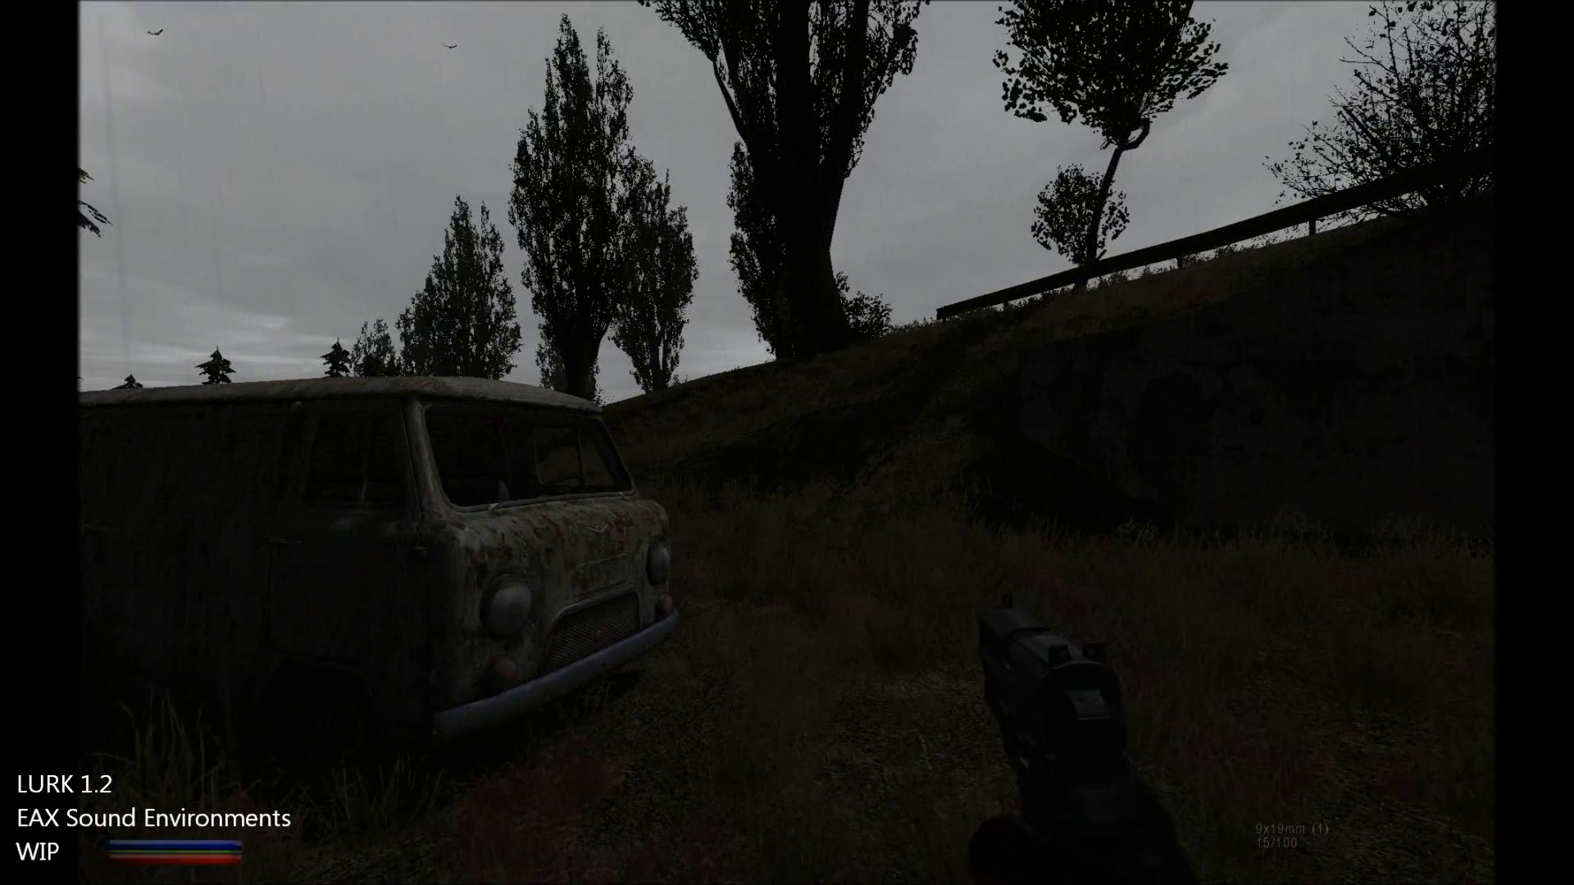
key("1")
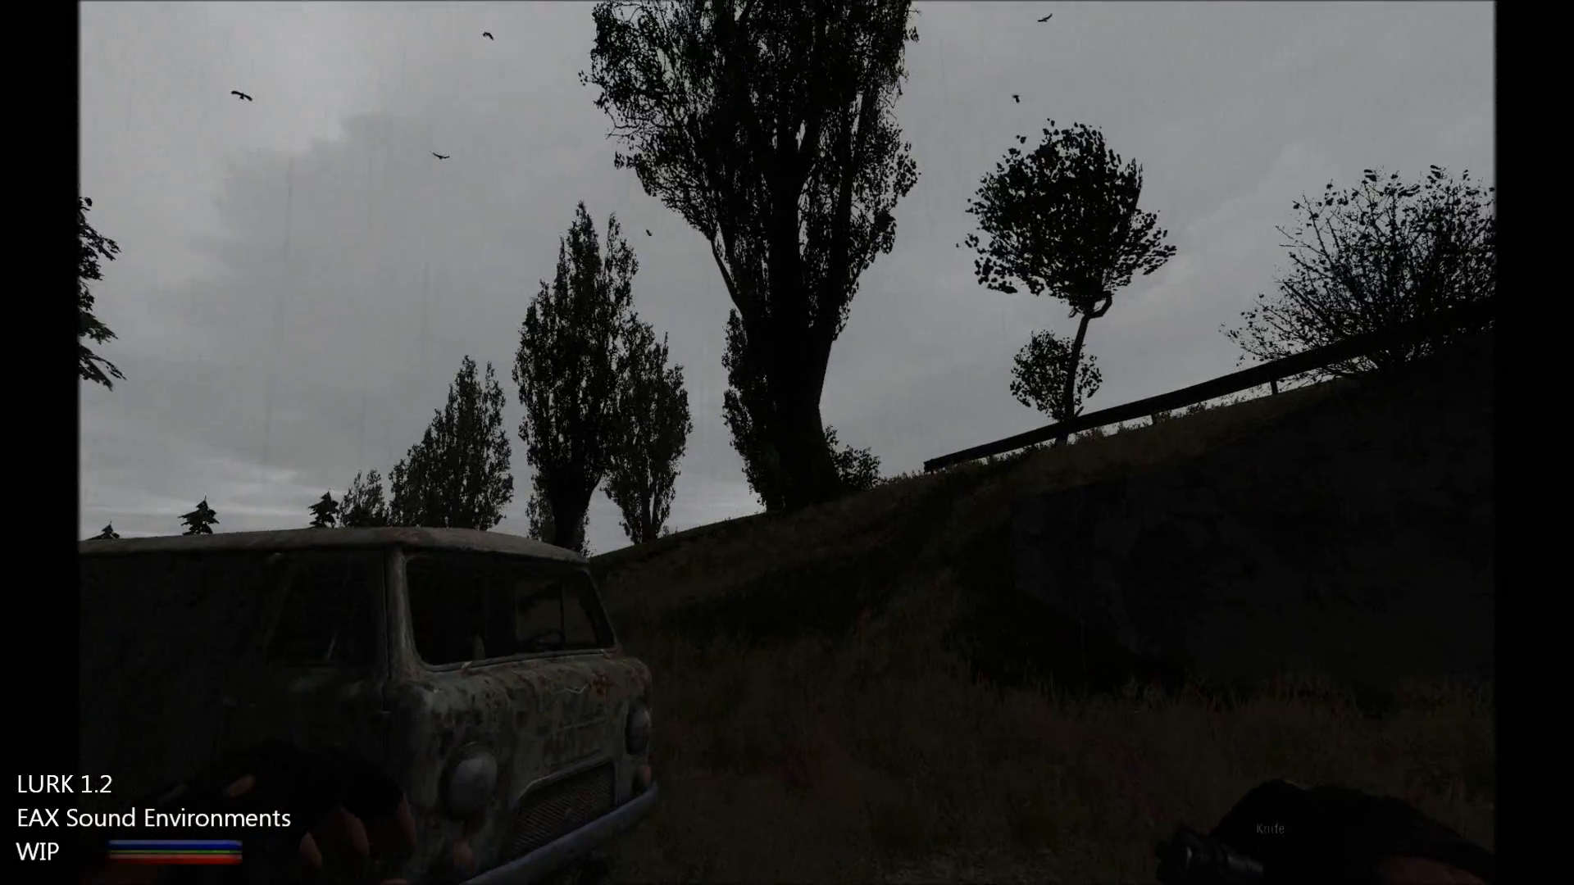